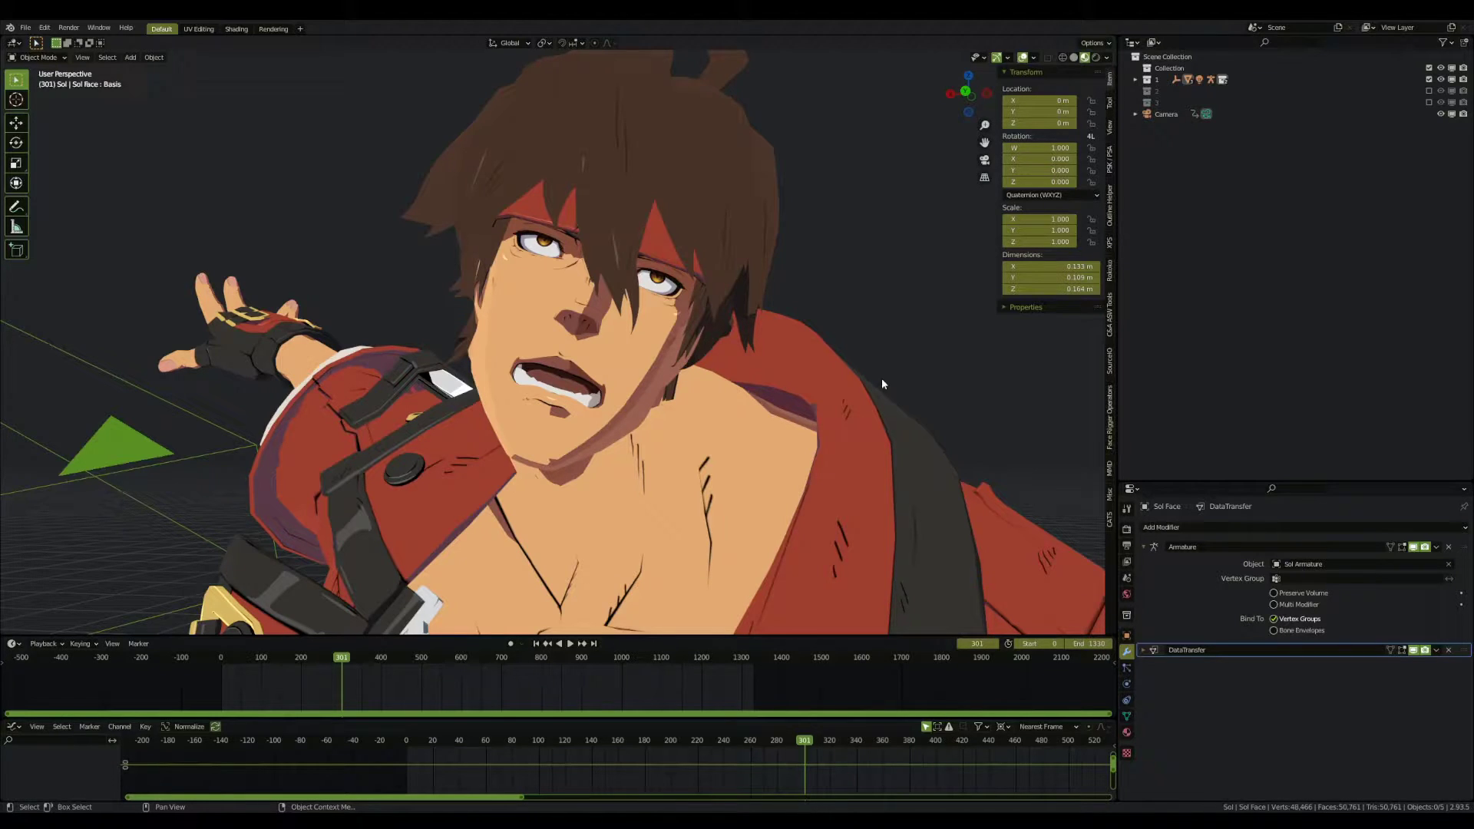
# Step: Try the Filmic view transform in the scene's color management, and set it back to Standard
pyautogui.click(1127, 545)
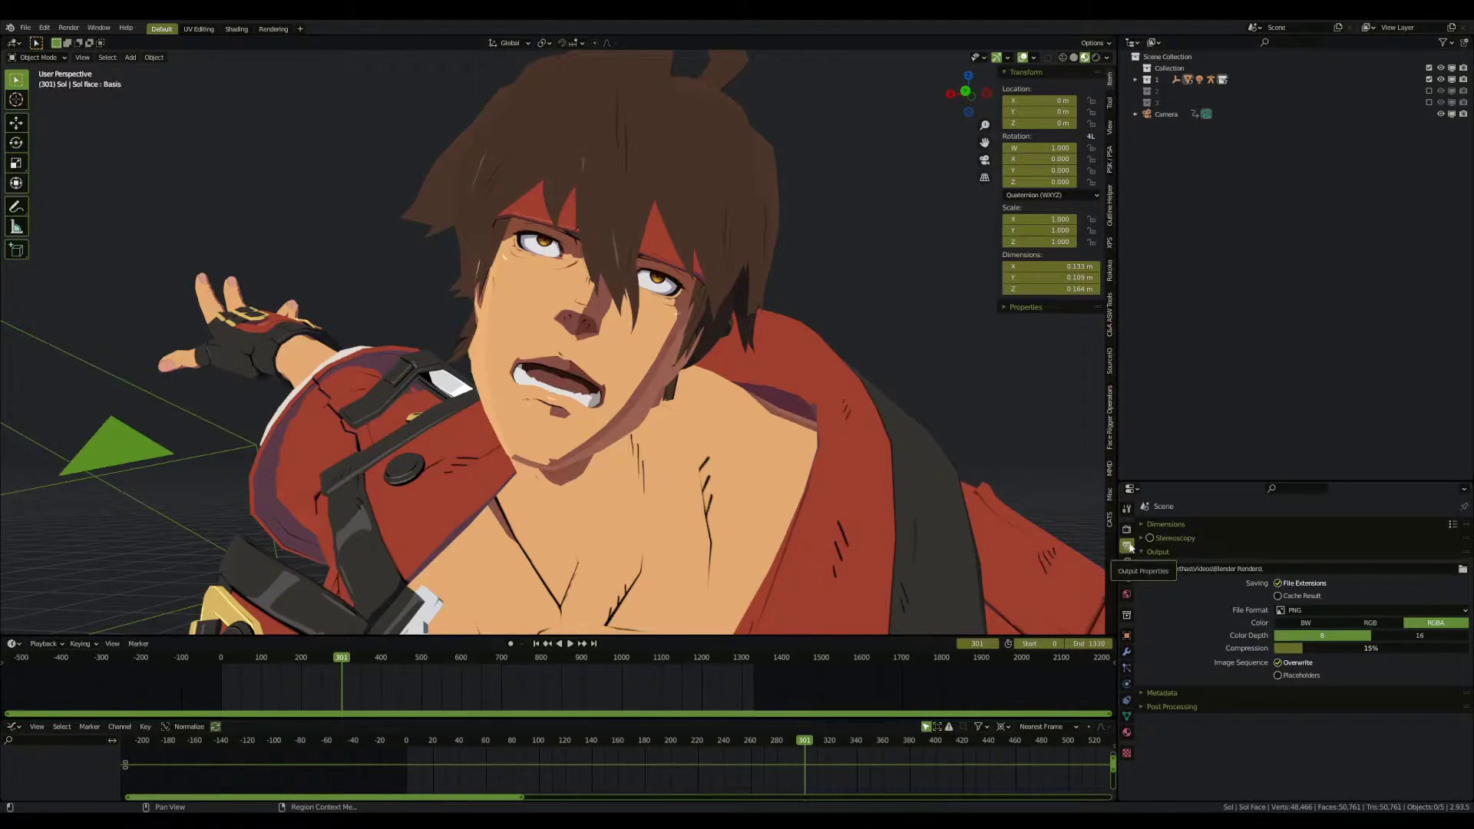
pyautogui.click(1127, 529)
pyautogui.scroll(-3, 1188, 610)
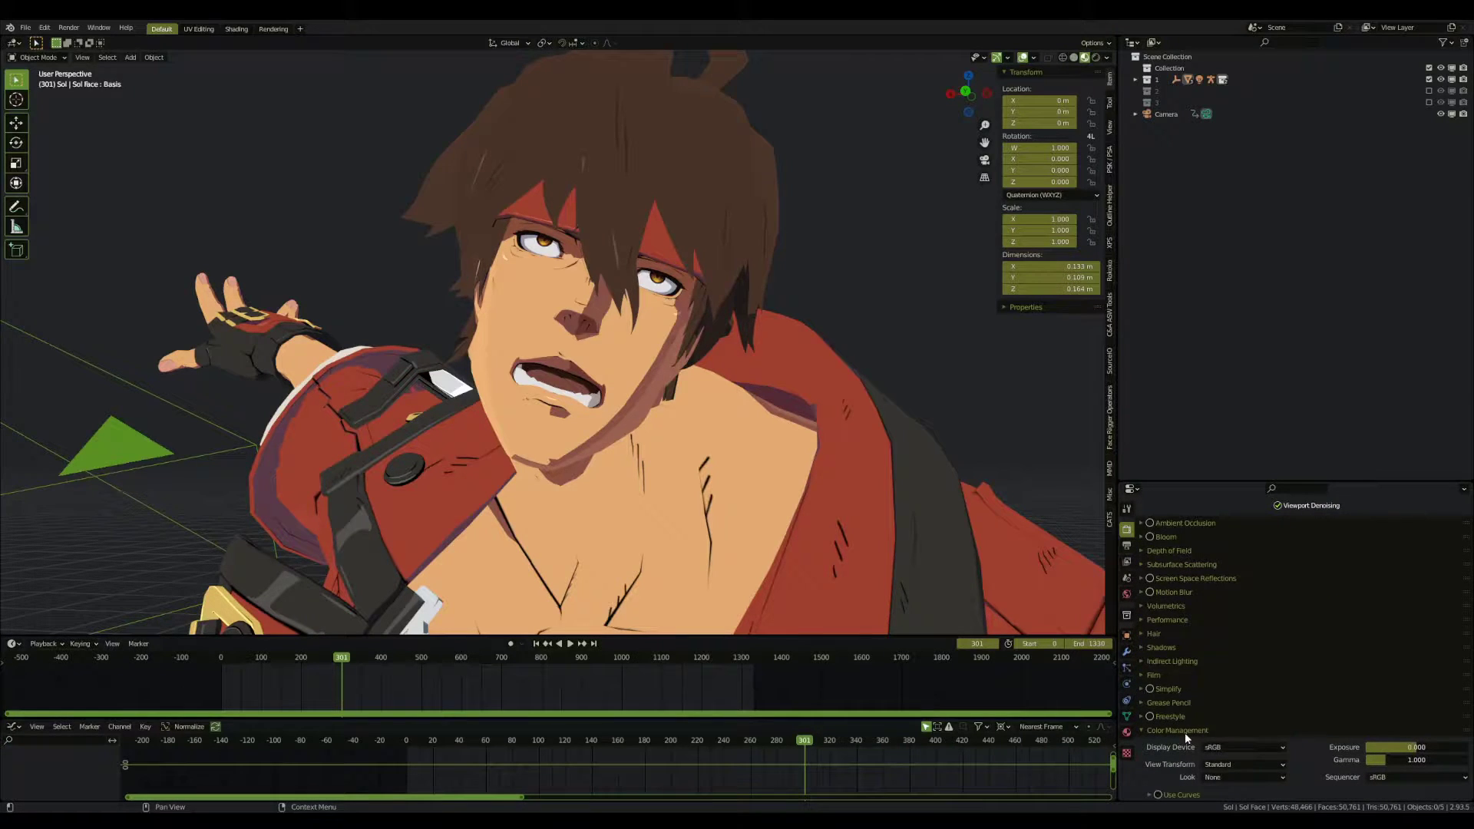
pyautogui.click(1230, 764)
pyautogui.click(1225, 741)
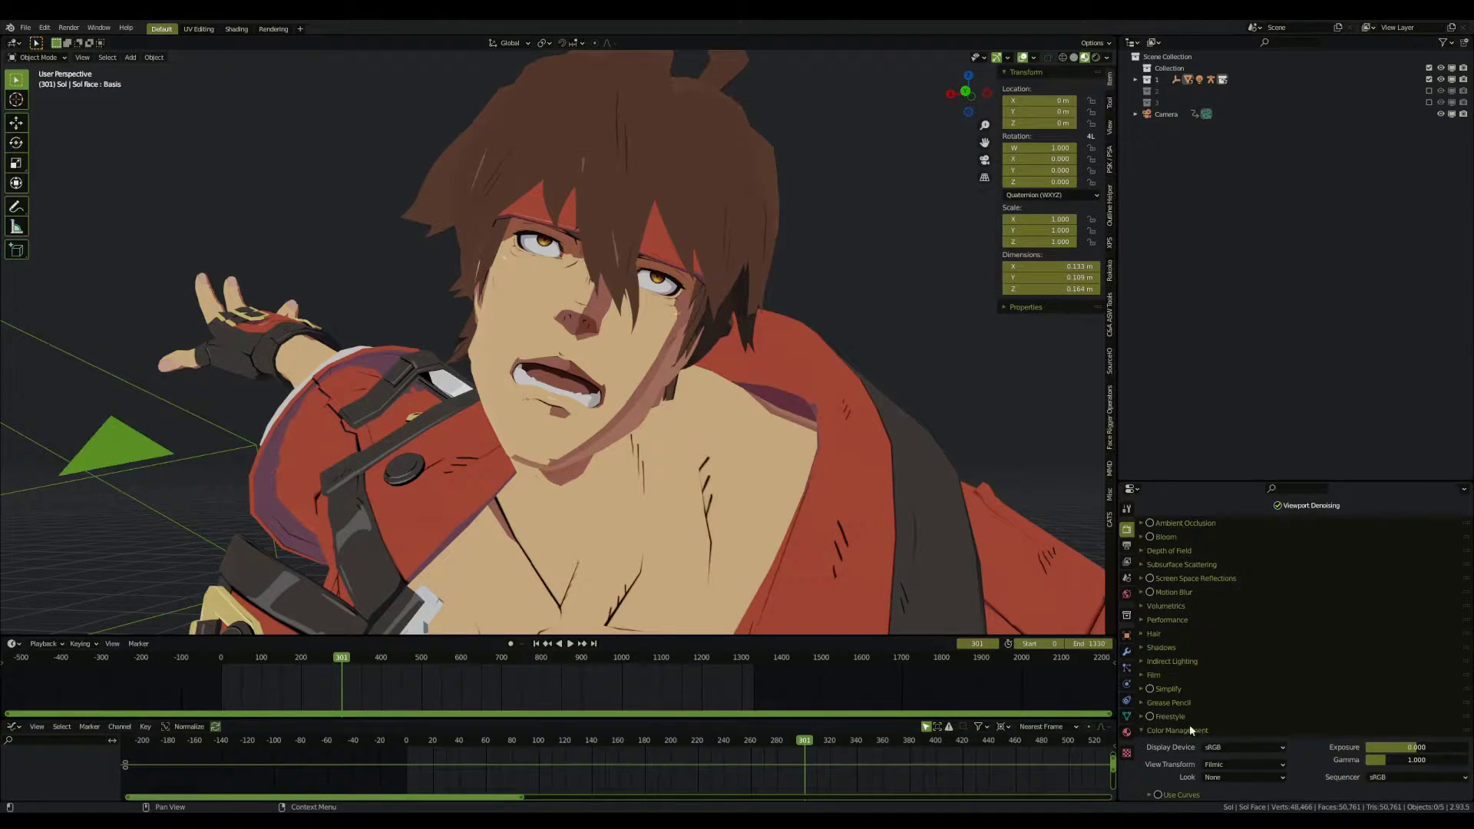
pyautogui.click(1242, 766)
pyautogui.click(1229, 753)
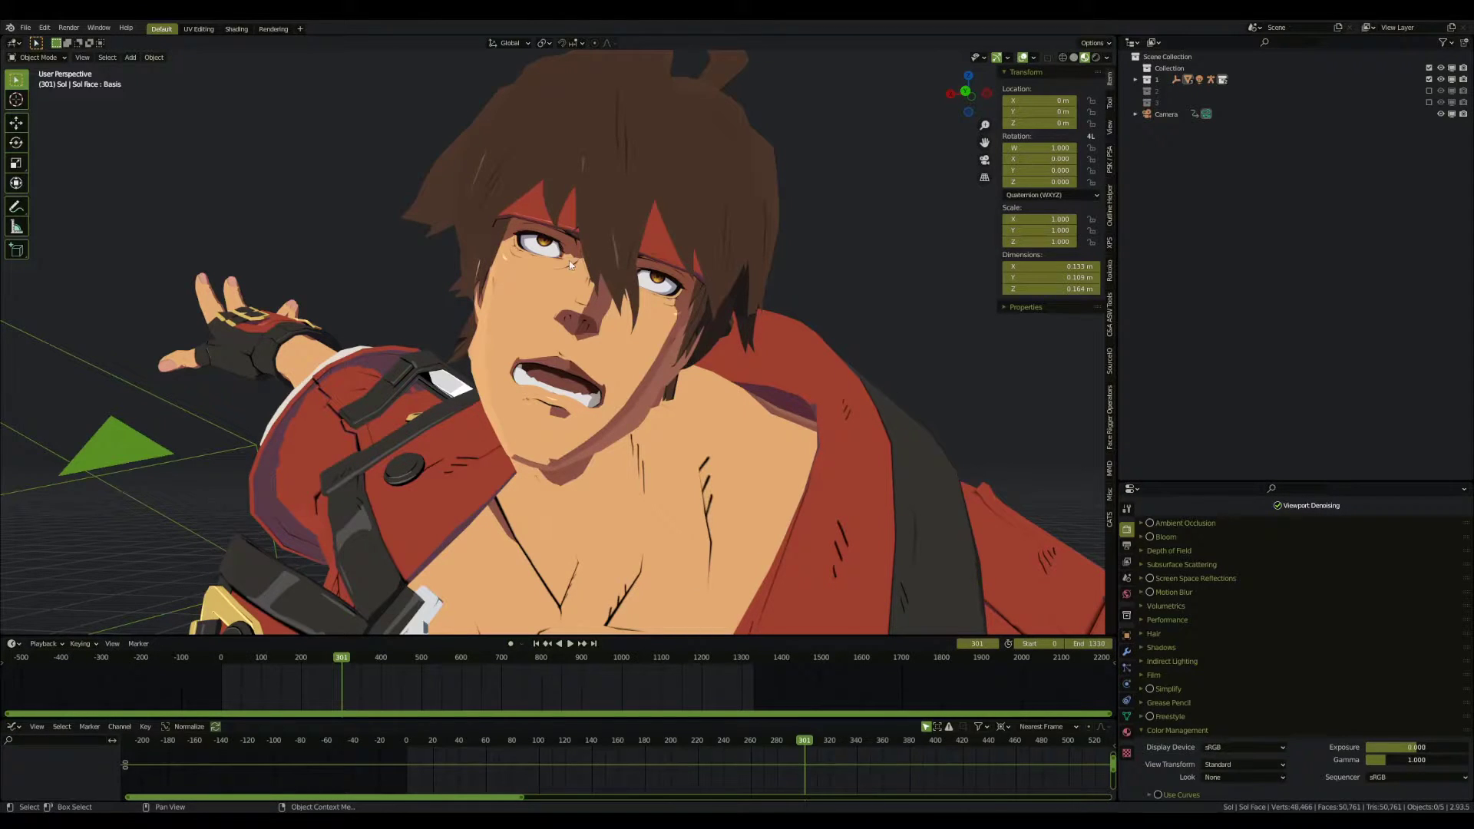
# Step: Turn the face's DataTransfer modifier off and on again in the viewport to compare the shading
pyautogui.click(645, 367)
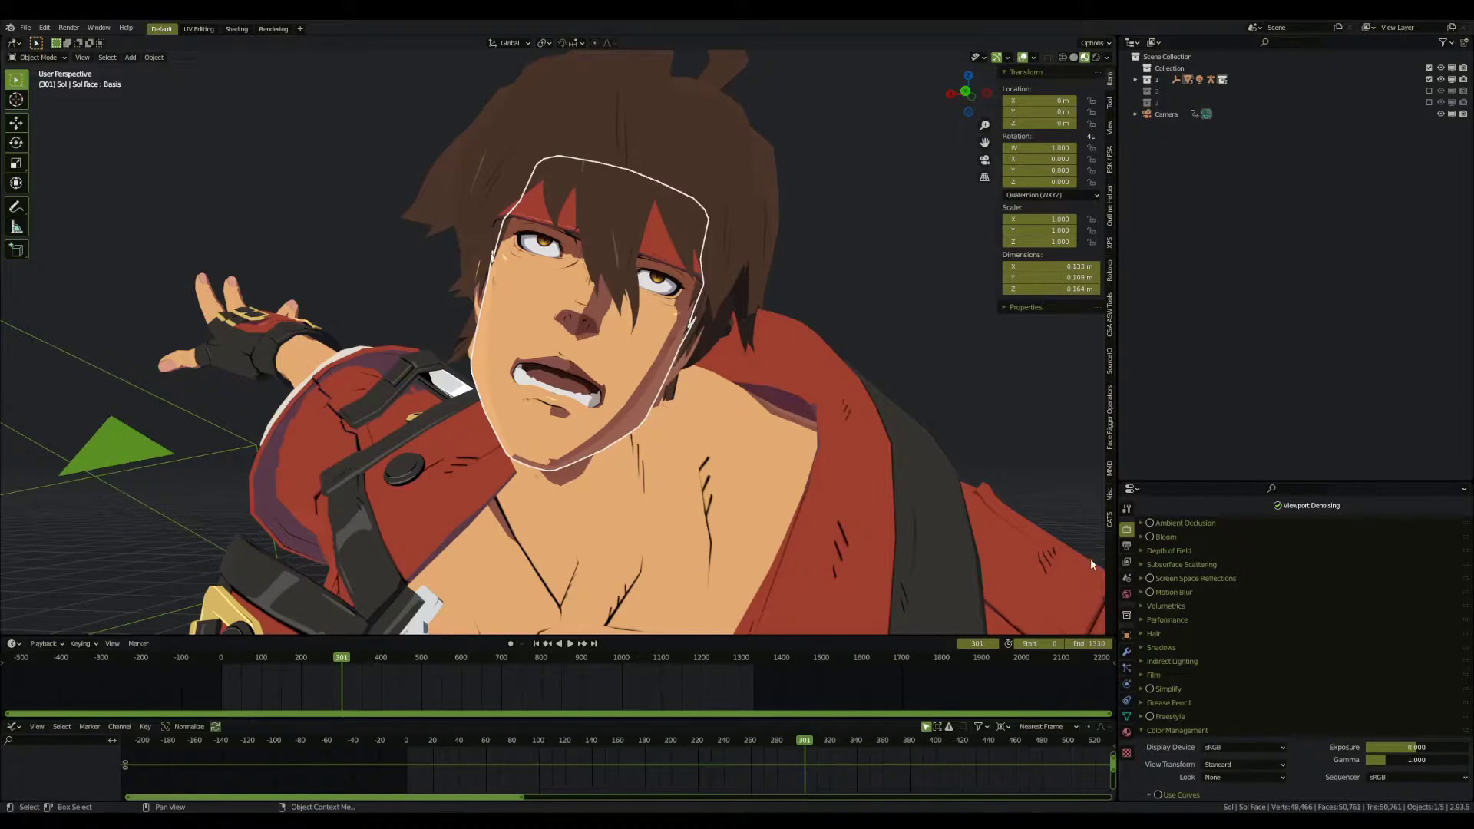
pyautogui.click(1127, 650)
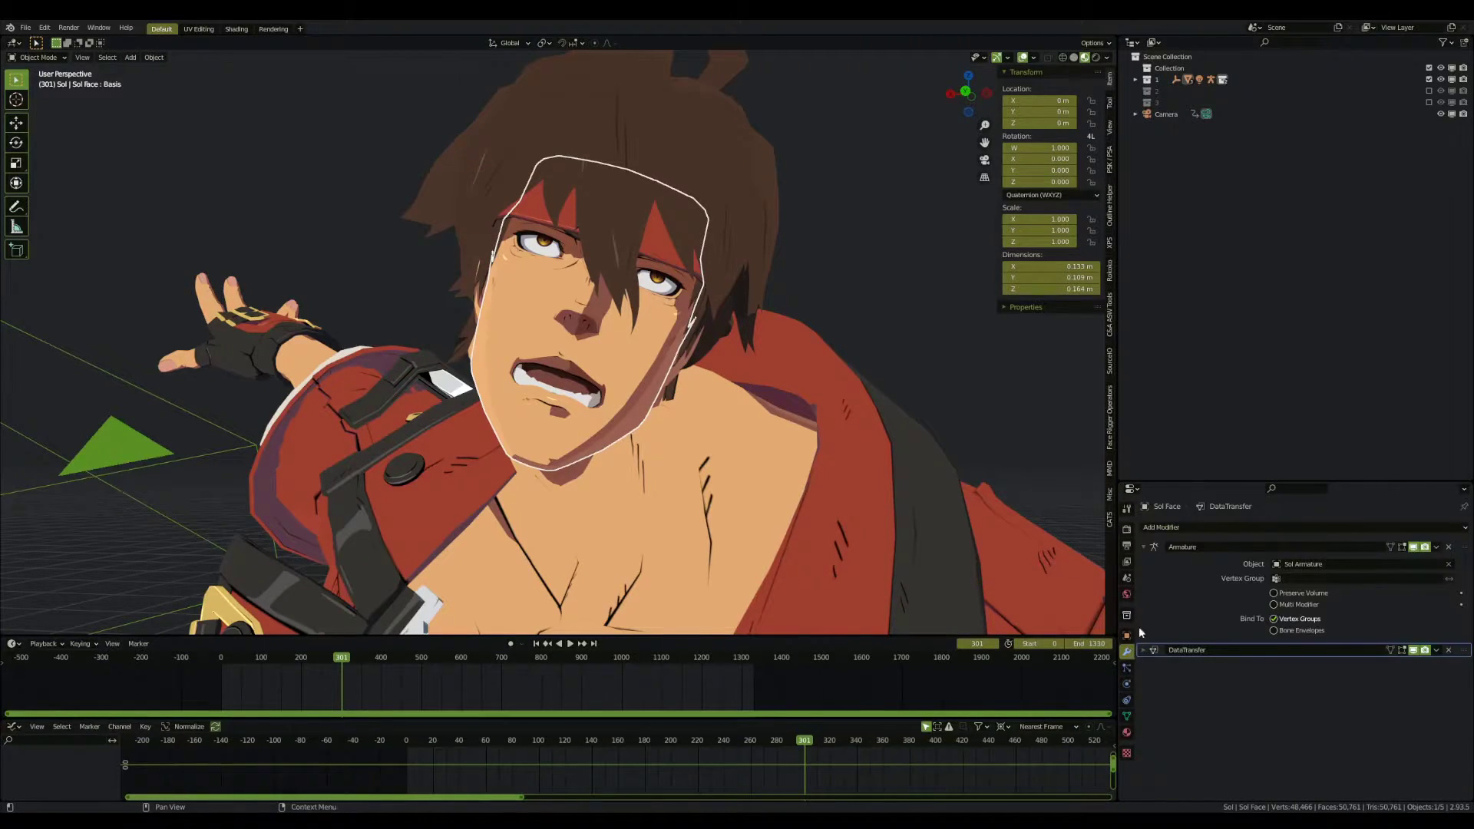
pyautogui.click(1412, 650)
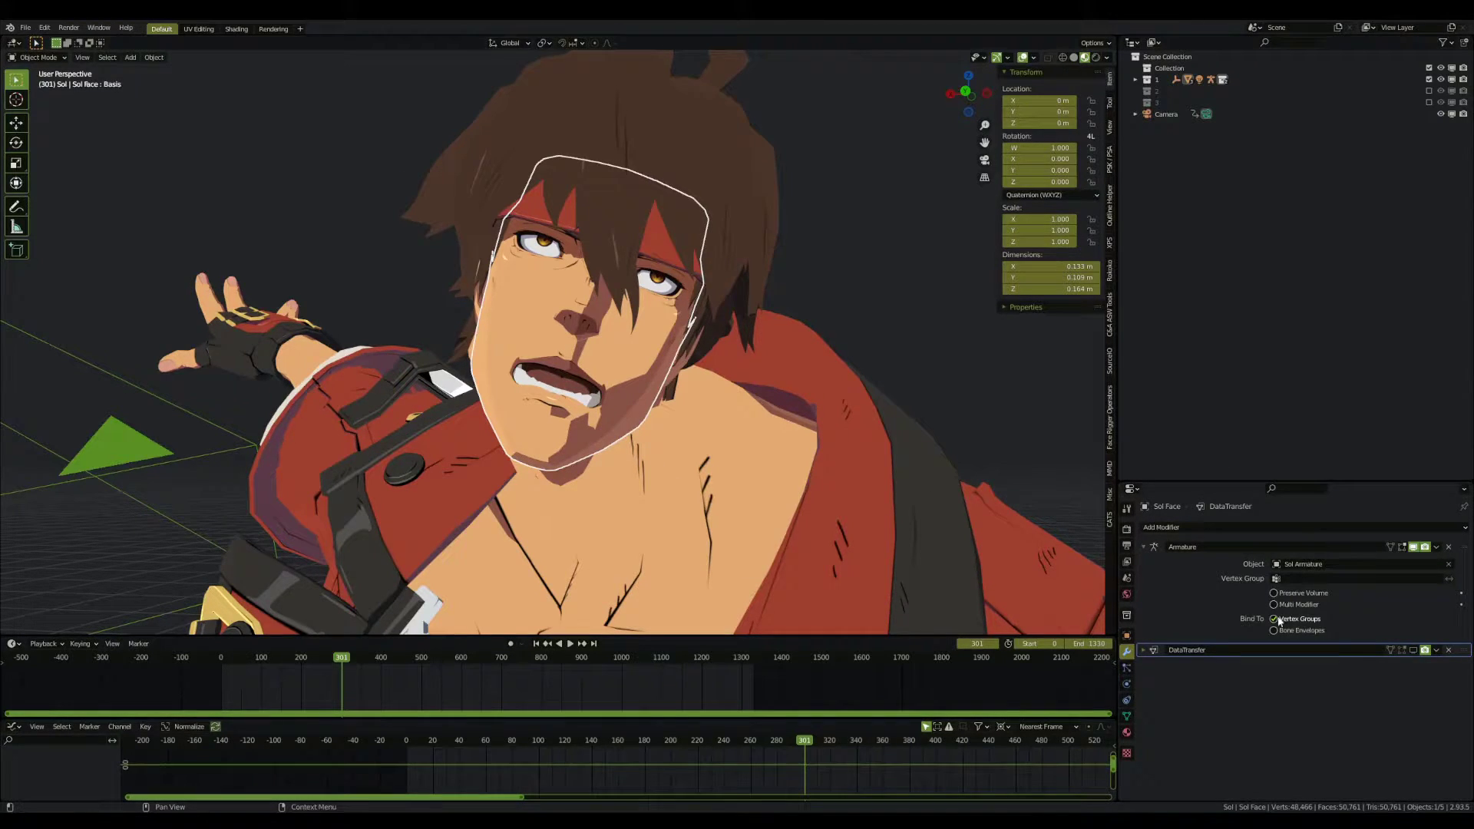
pyautogui.click(1414, 650)
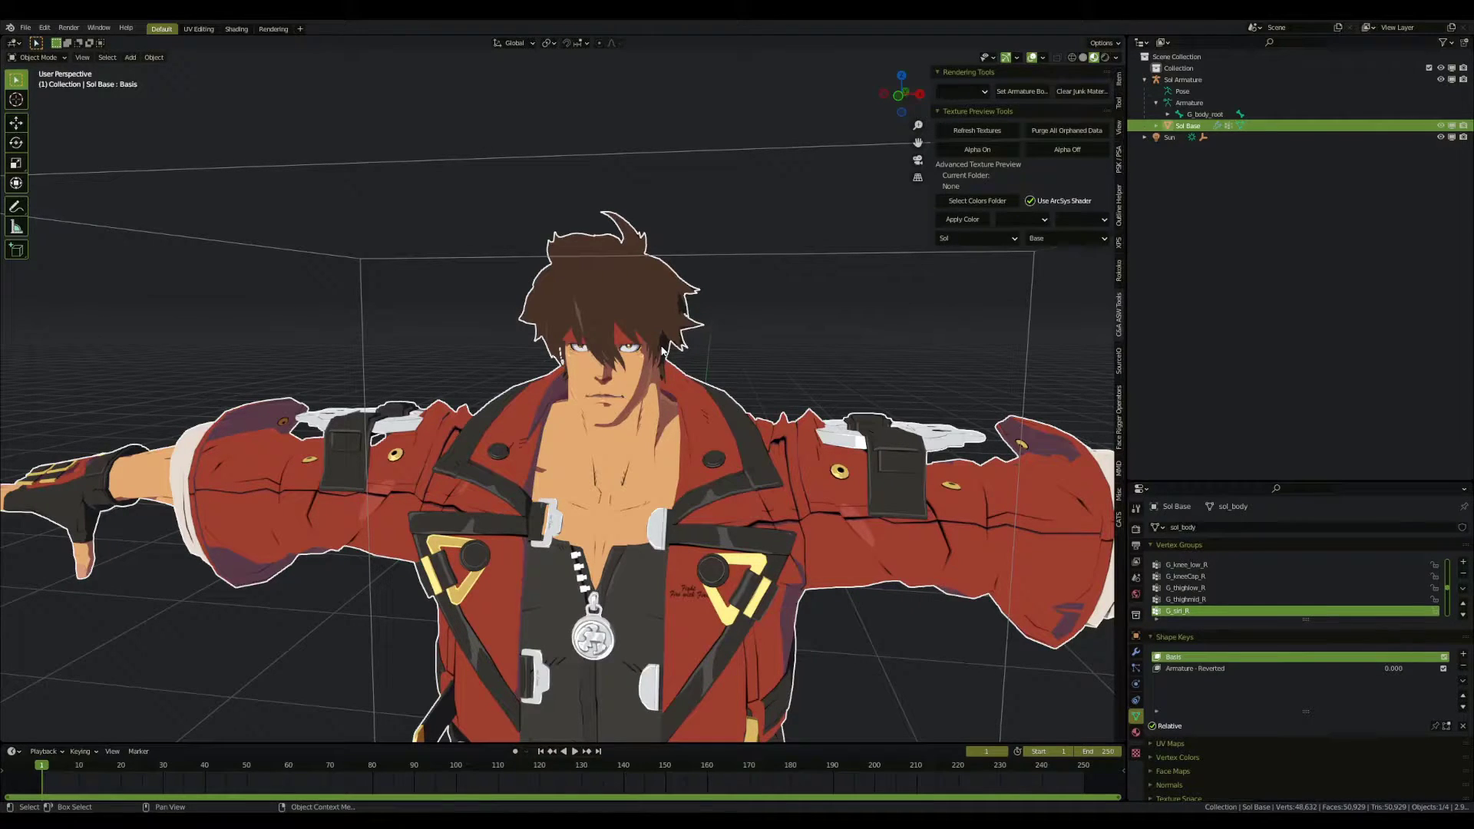
# Step: Split the 3D viewport vertically and turn the new area into a UV Editor
pyautogui.scroll(4, 661, 349)
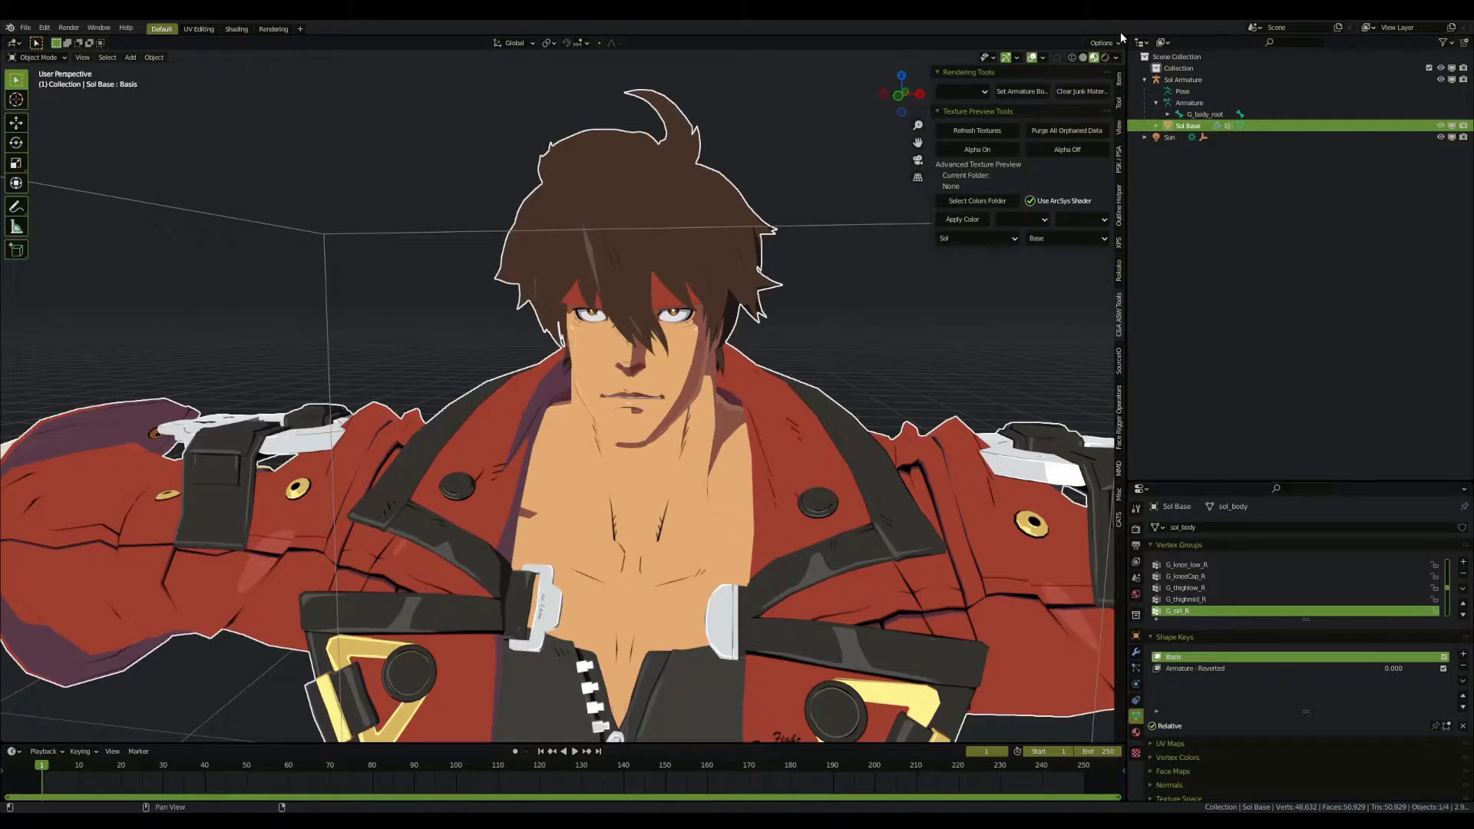
pyautogui.moveTo(1120, 36); pyautogui.dragTo(816, 45)
pyautogui.click(831, 43)
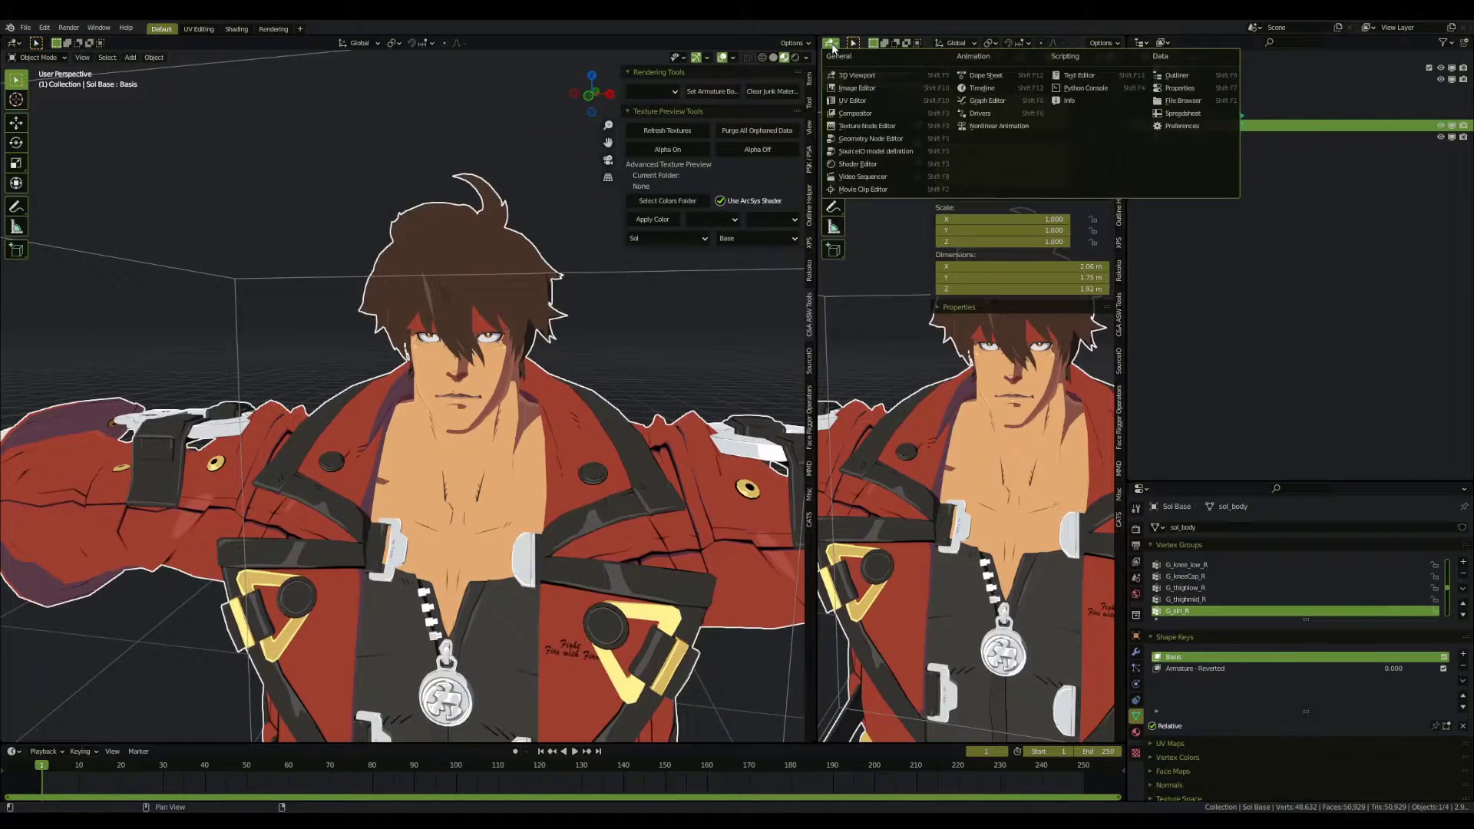
pyautogui.click(872, 89)
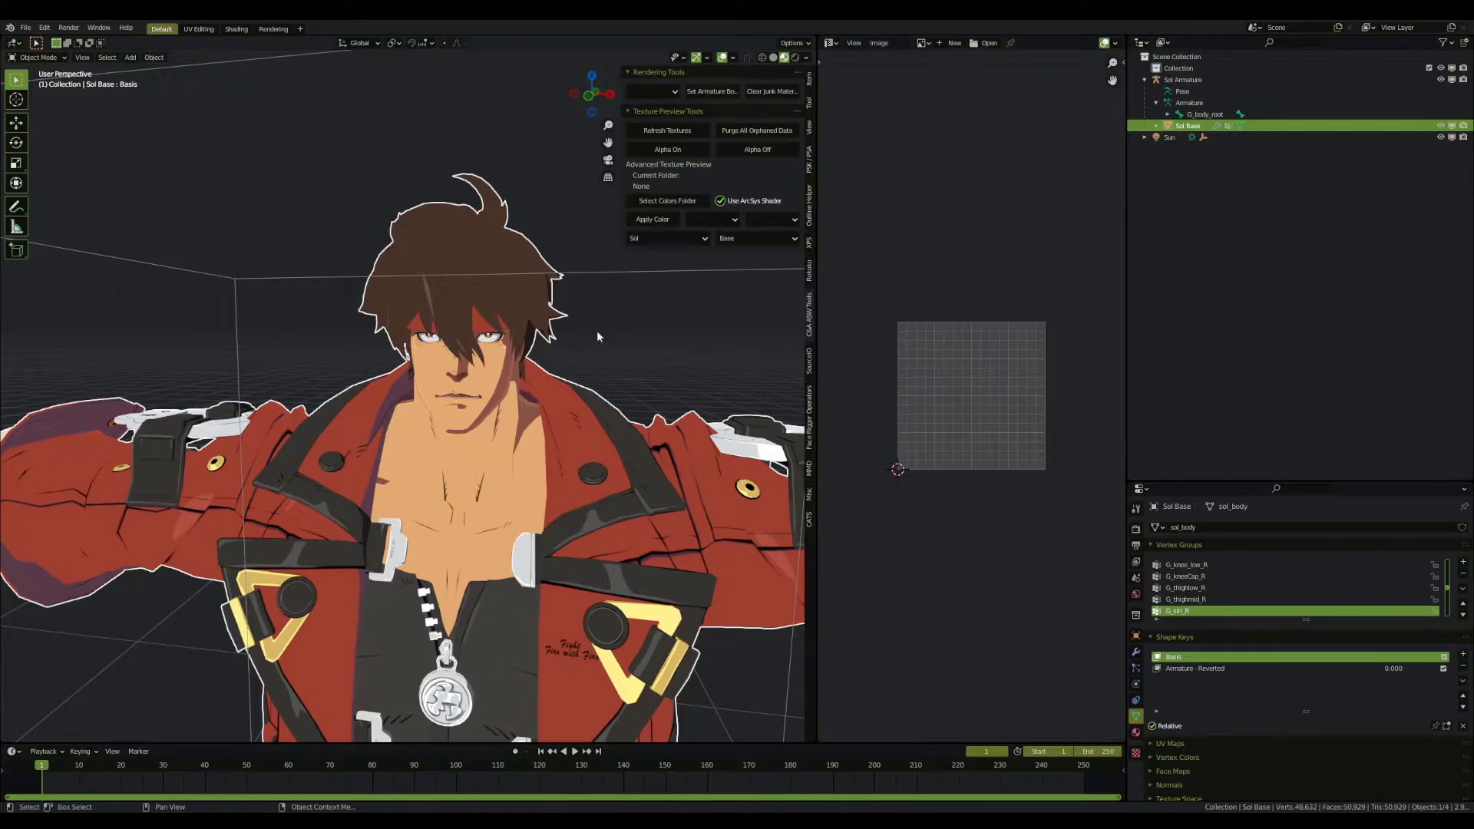
# Step: Enter Edit Mode on Sol Base and hide all faces that are not assigned to the MI_MAIN_BASE material
pyautogui.hotkey('ctrl', 'Tab')
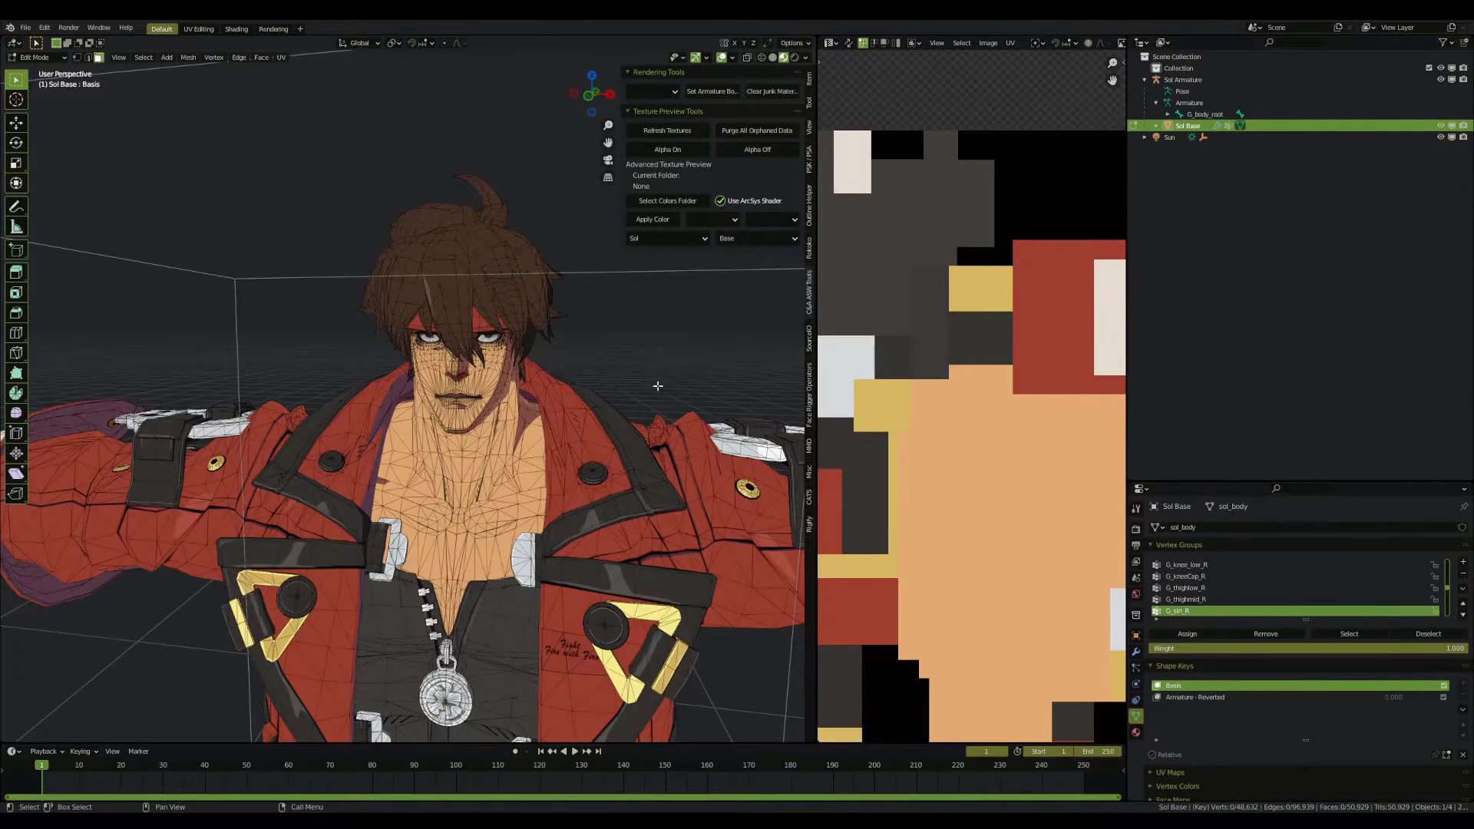
pyautogui.click(1136, 731)
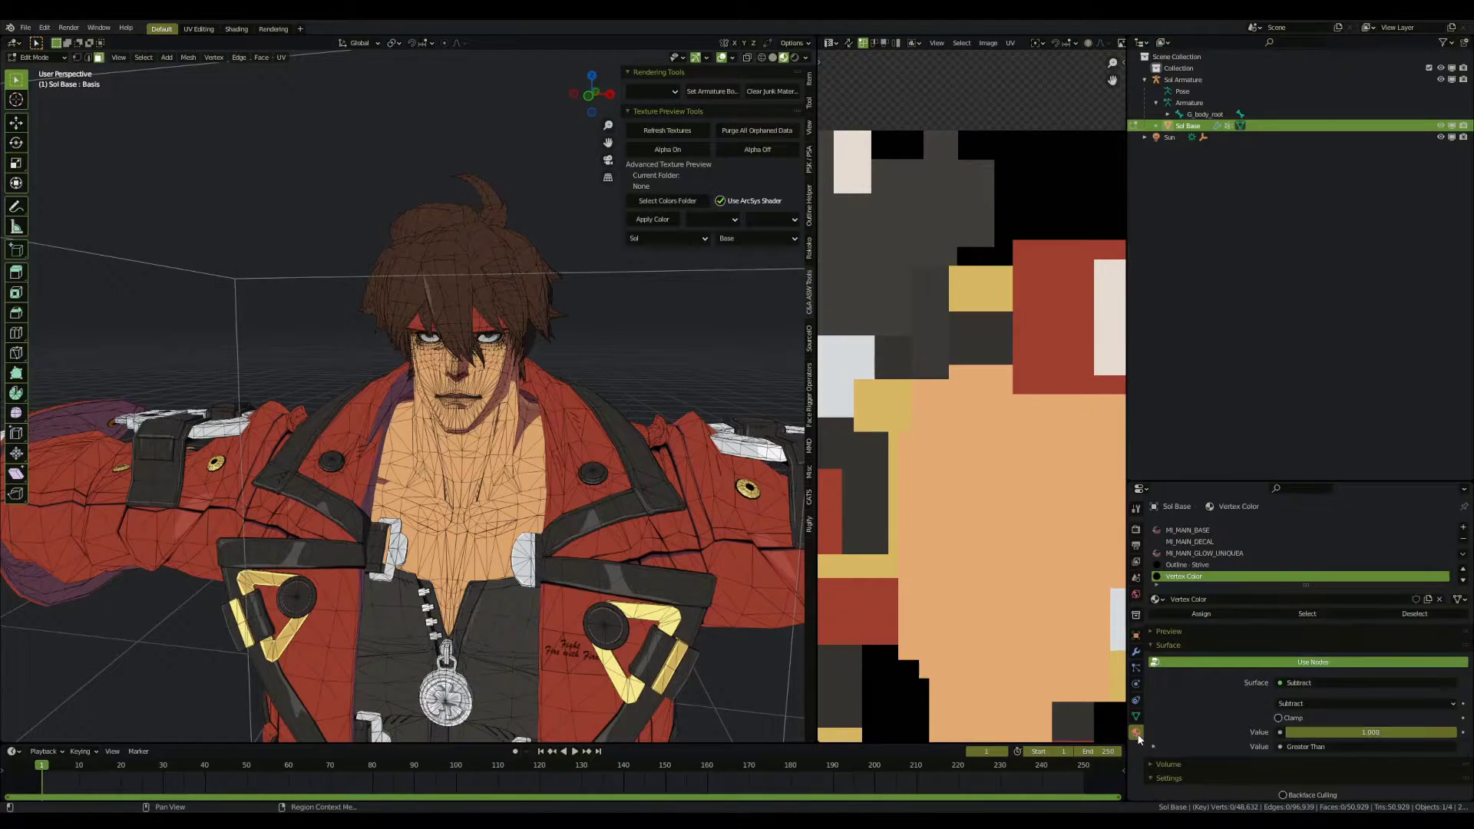
pyautogui.click(1193, 532)
pyautogui.click(1307, 613)
pyautogui.moveTo(491, 461); pyautogui.dragTo(503, 481, button='middle')
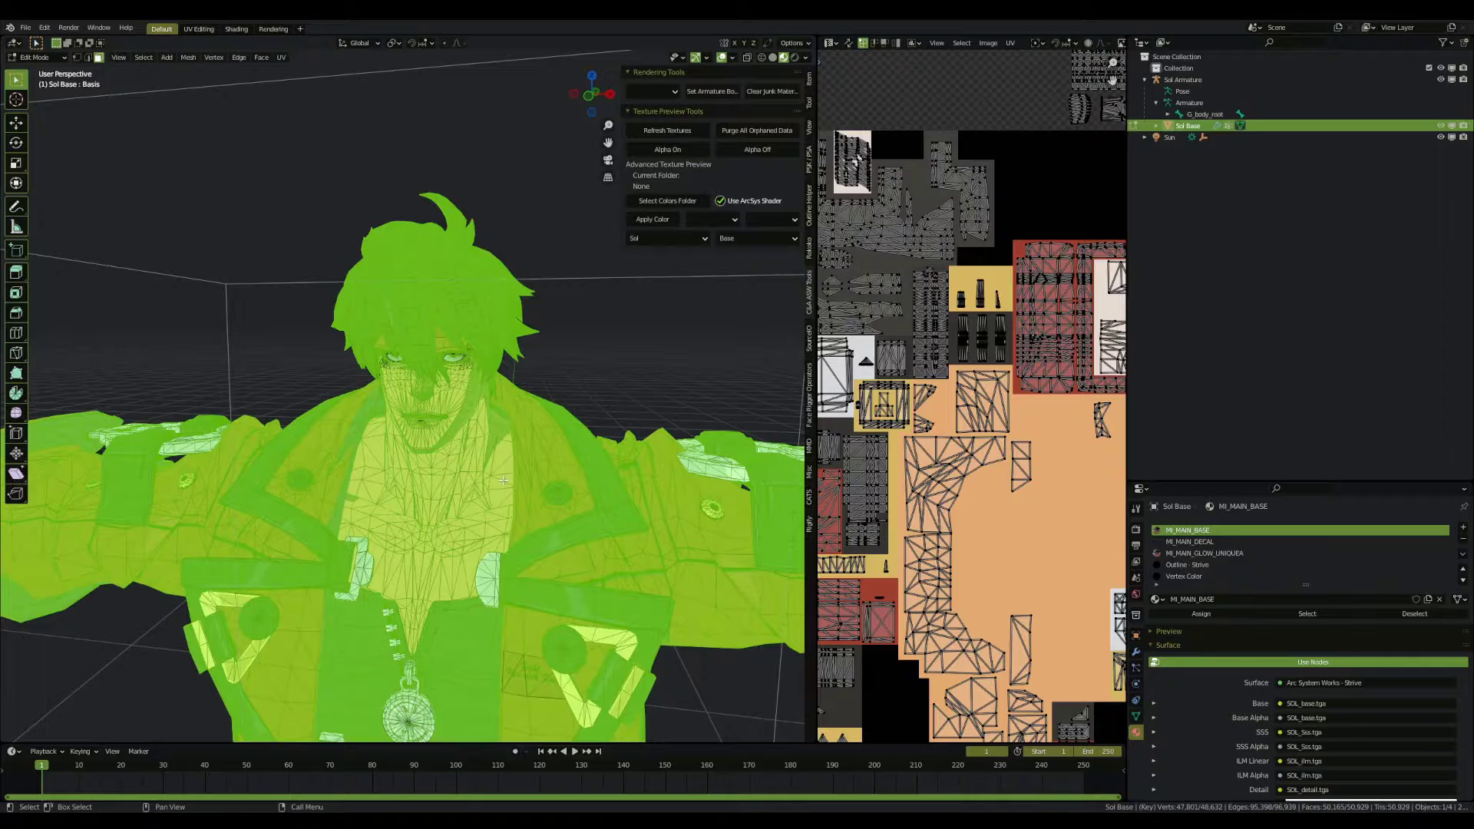
pyautogui.hotkey('ctrl', 'i')
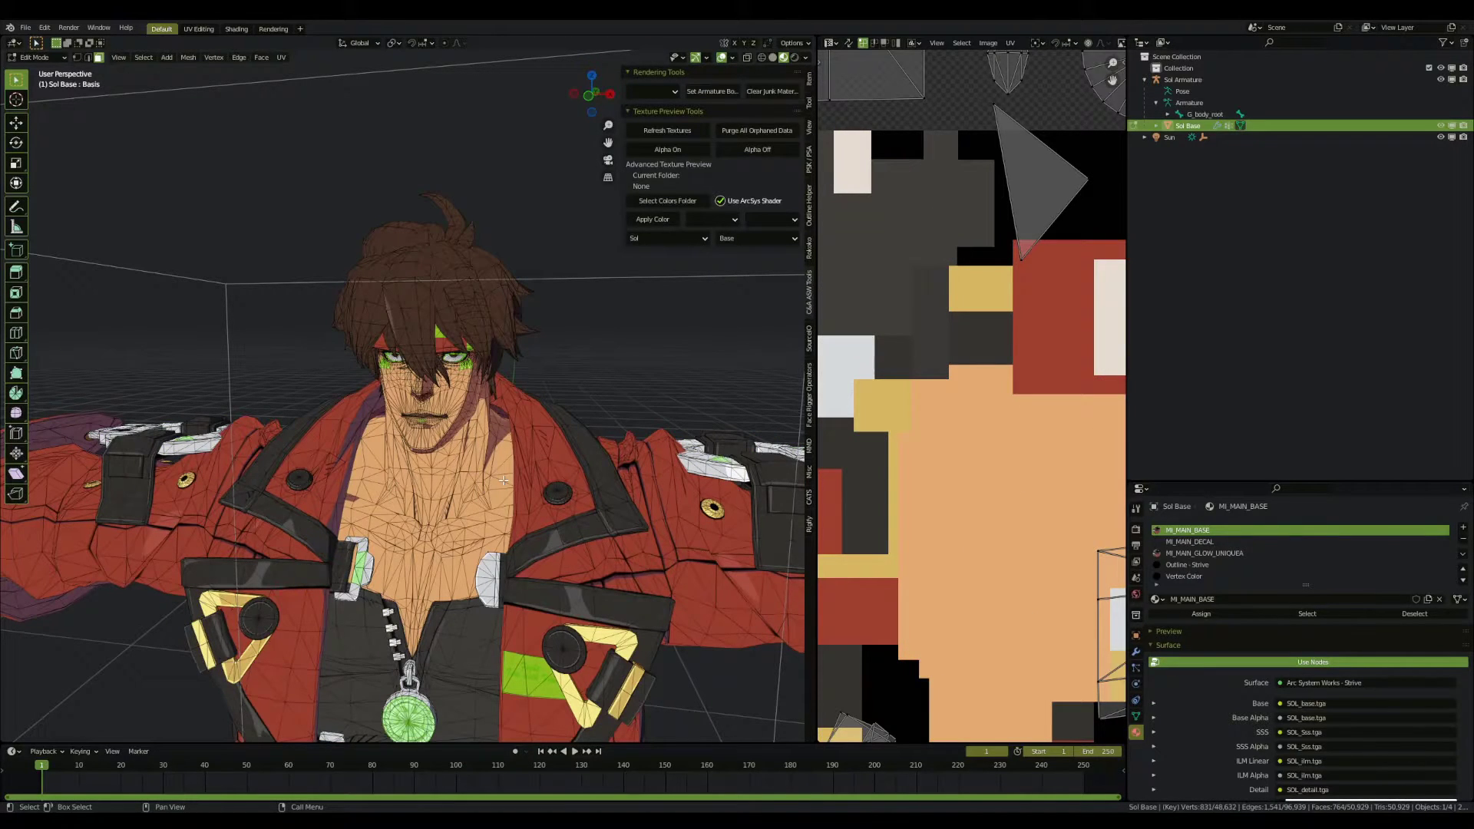
pyautogui.press('h')
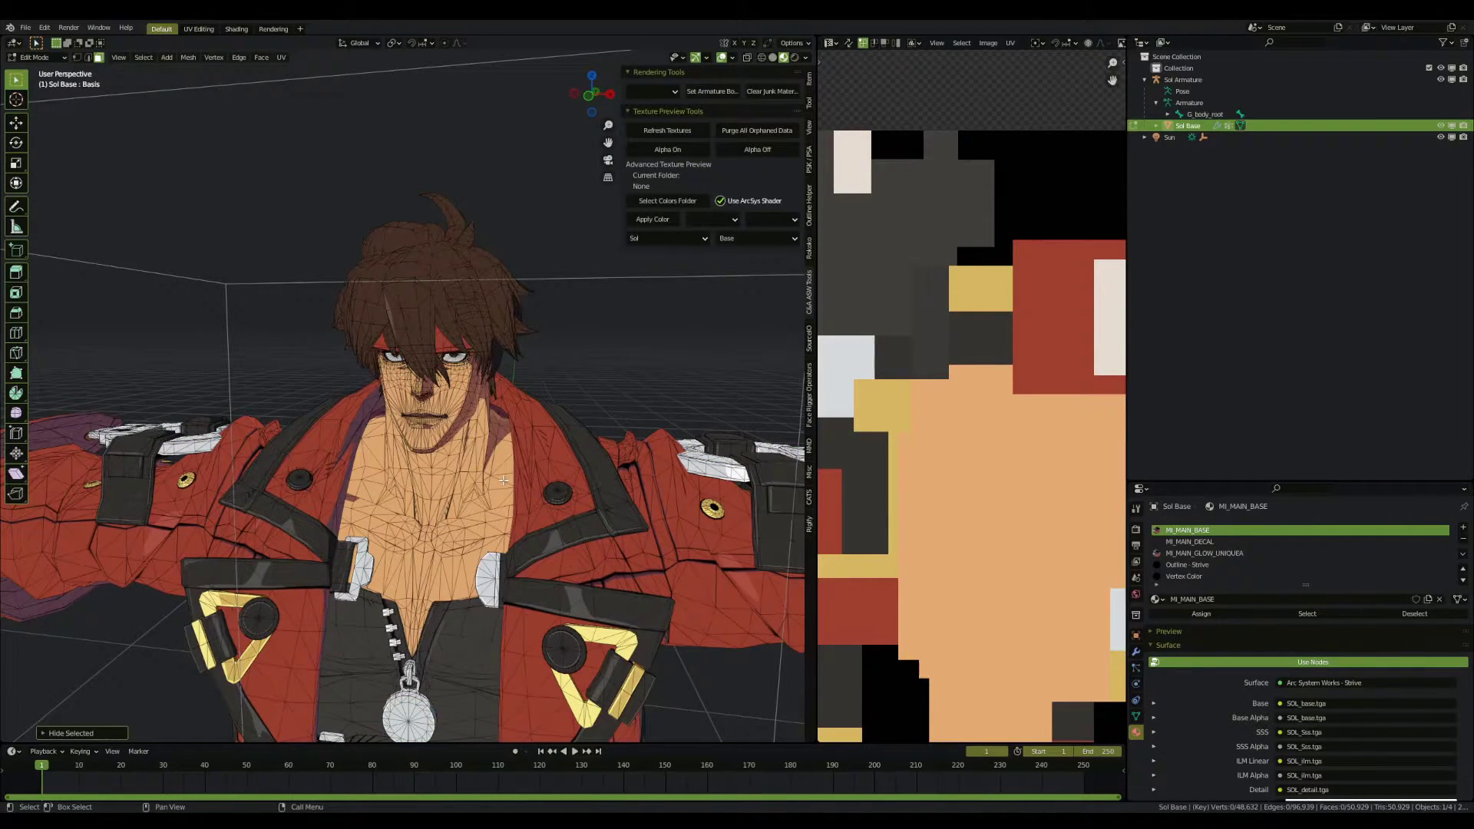
# Step: Enable UV sync selection so the whole layout shows, and widen the UV Editor
pyautogui.scroll(-2, 973, 205)
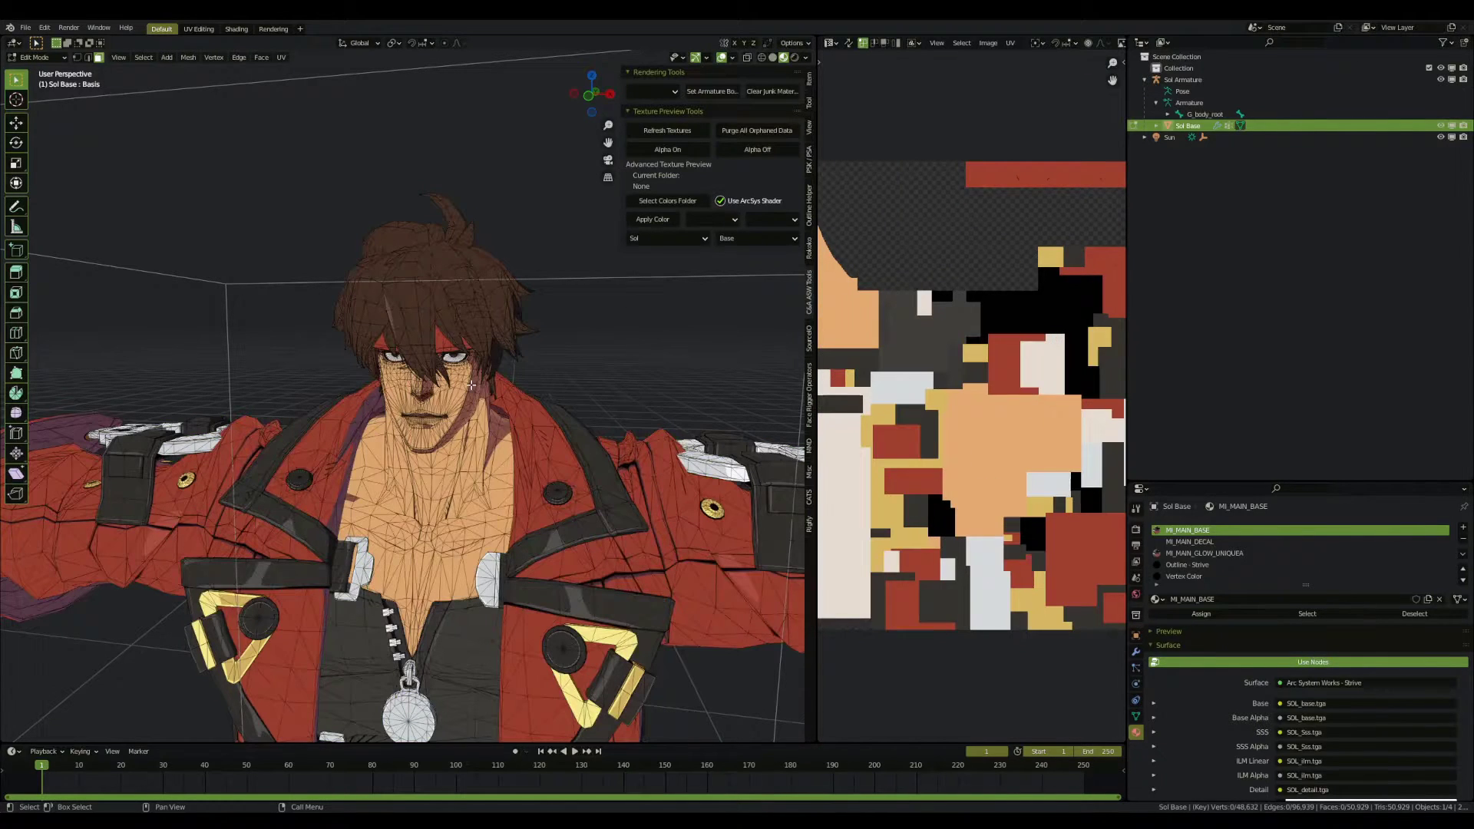
pyautogui.click(848, 43)
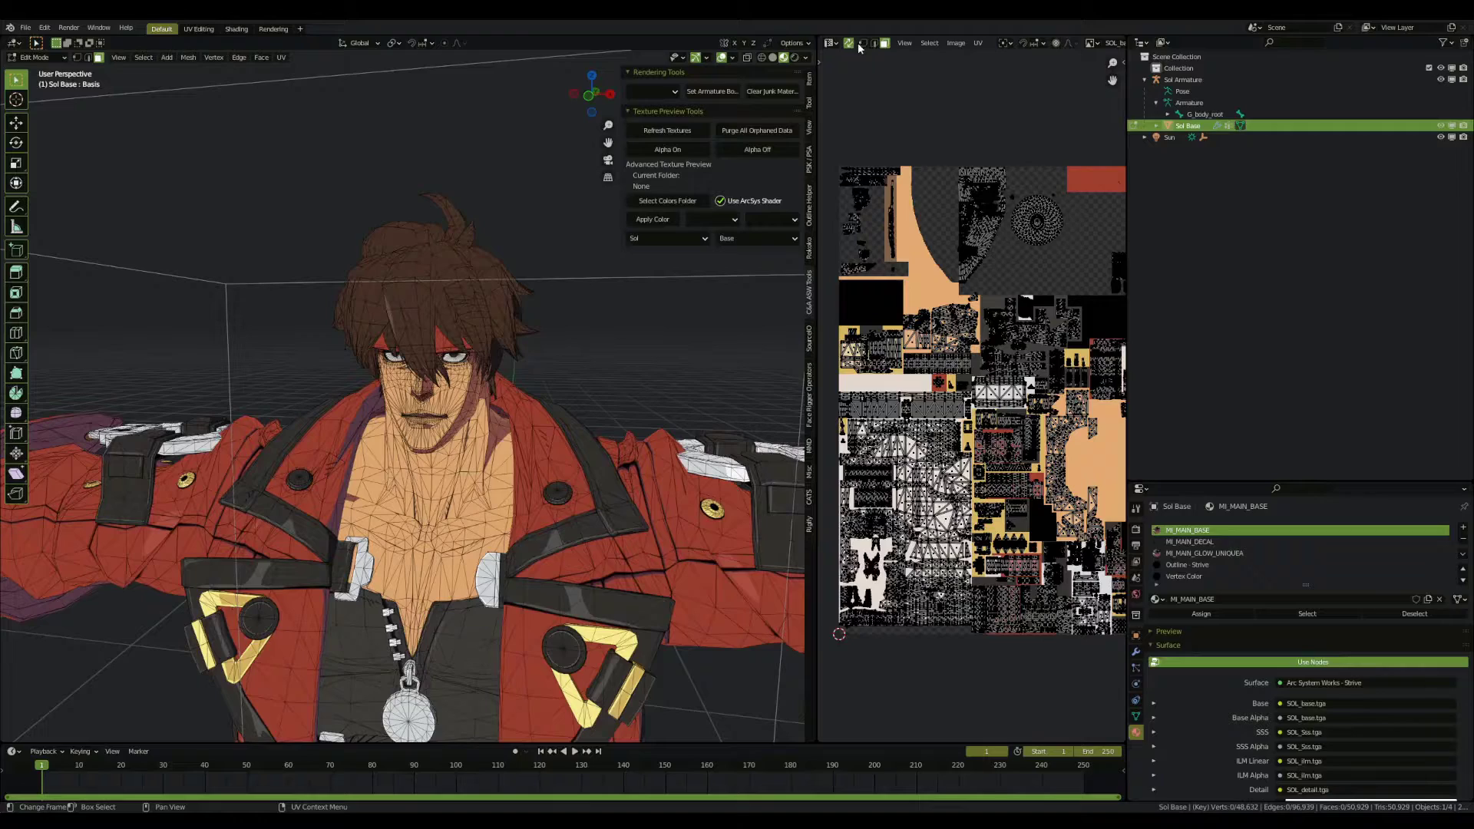
pyautogui.moveTo(816, 207); pyautogui.dragTo(696, 207)
pyautogui.moveTo(1081, 90); pyautogui.dragTo(1034, 106, button='middle')
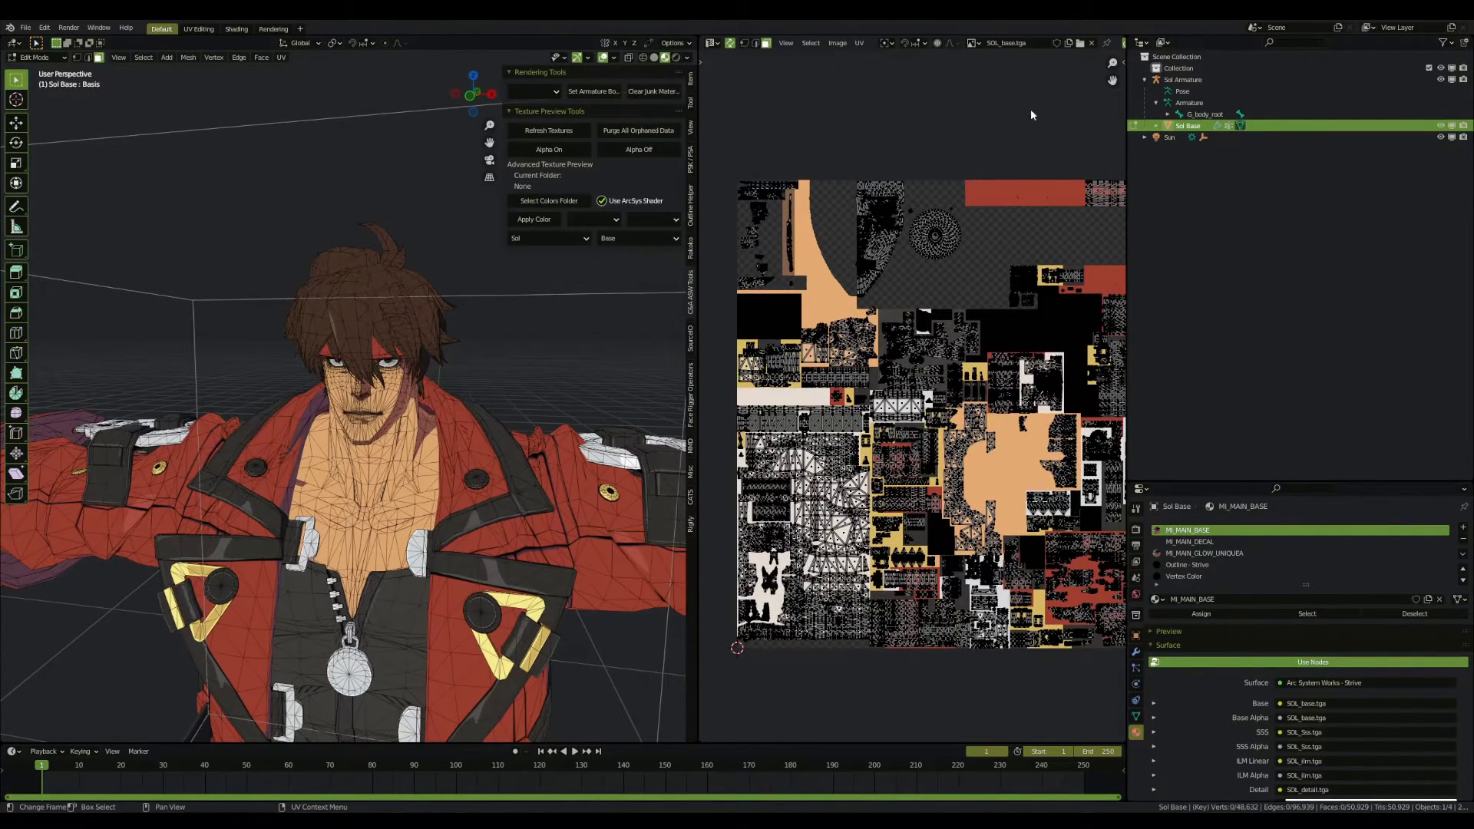
pyautogui.scroll(1, 974, 175)
# Step: Set the alpha mode of the SOL_base.tga image to None
pyautogui.press('n')
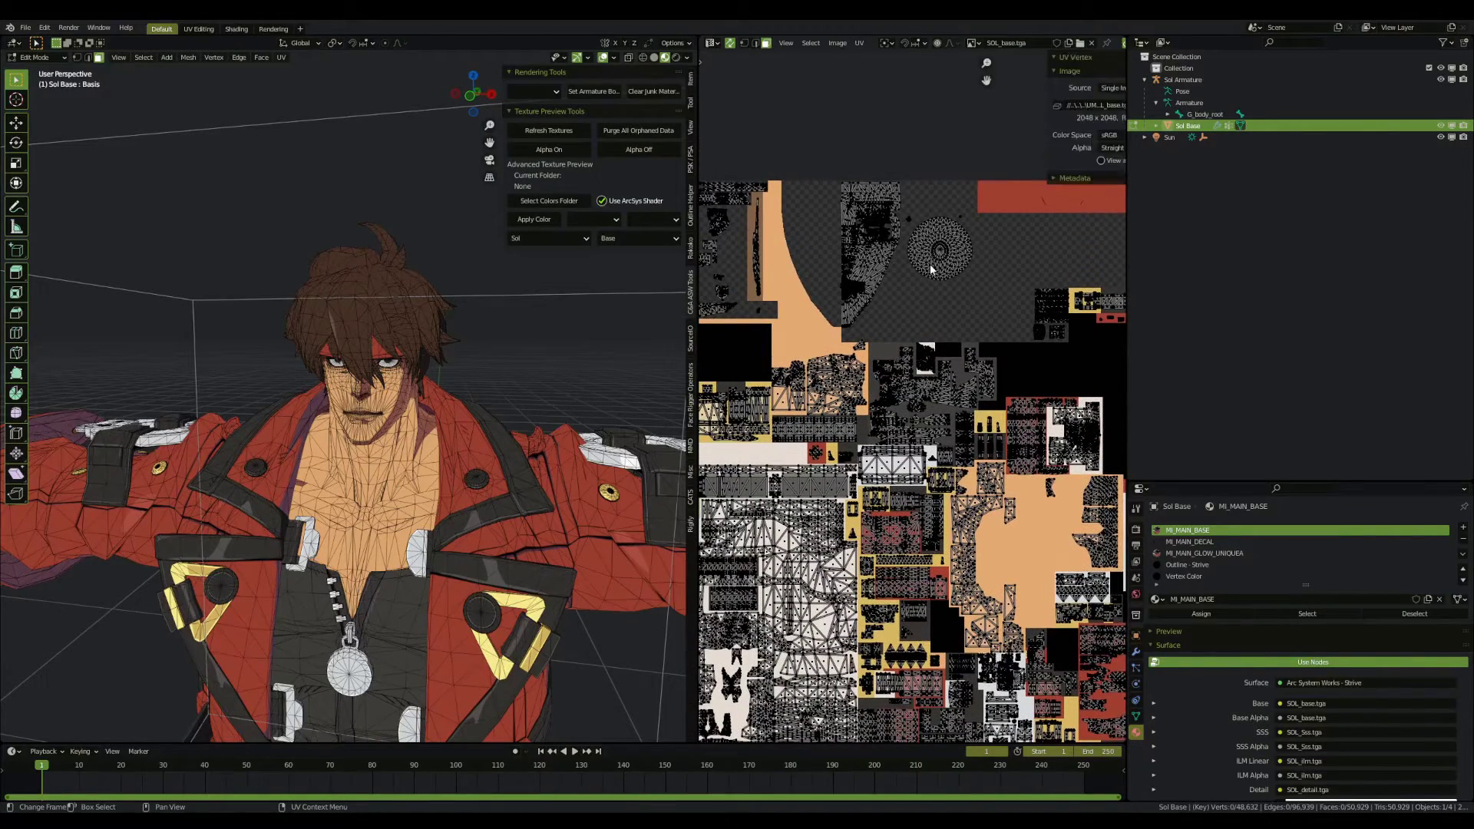
pyautogui.click(1079, 148)
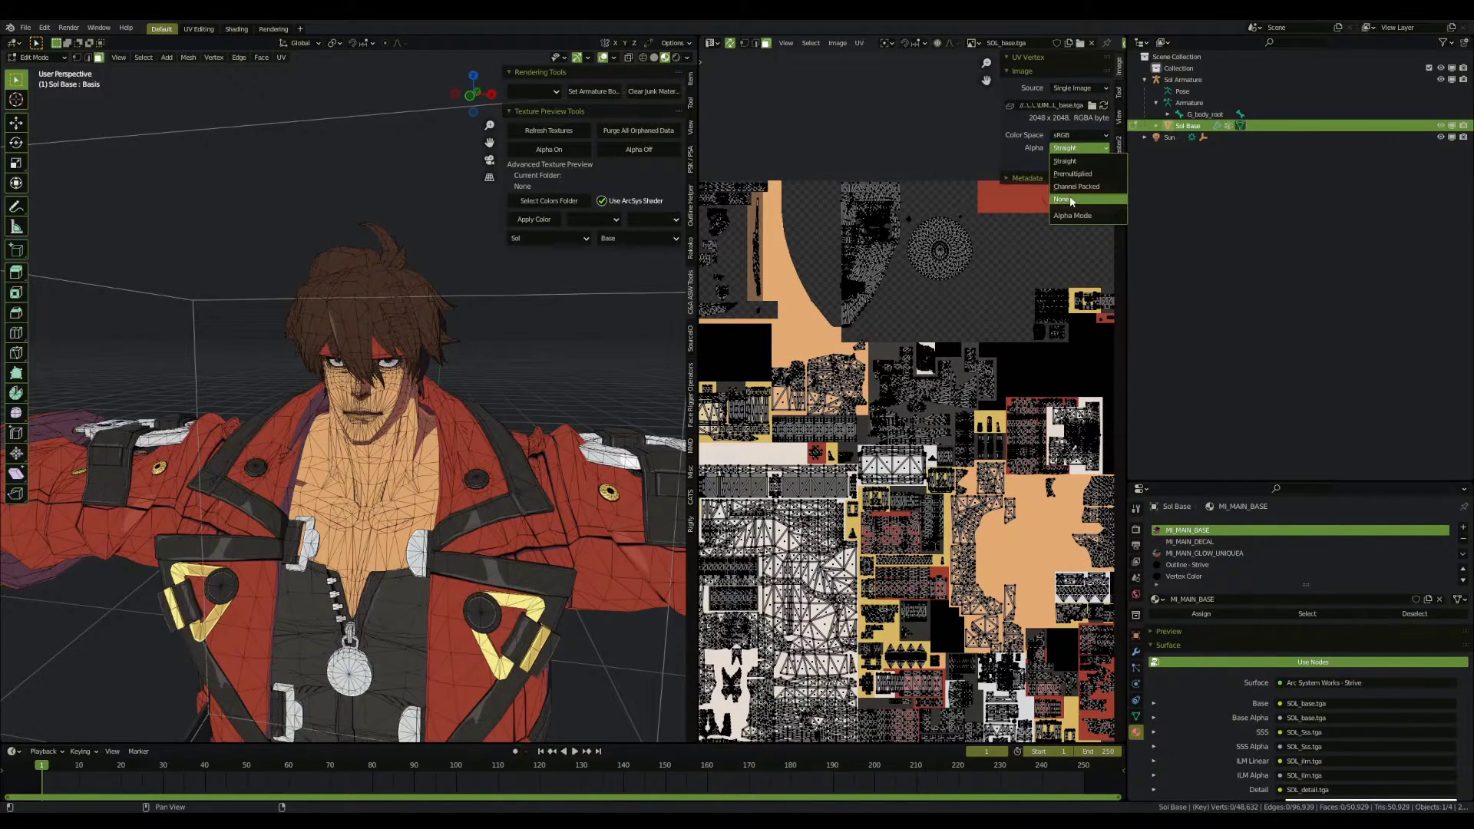
pyautogui.click(1067, 148)
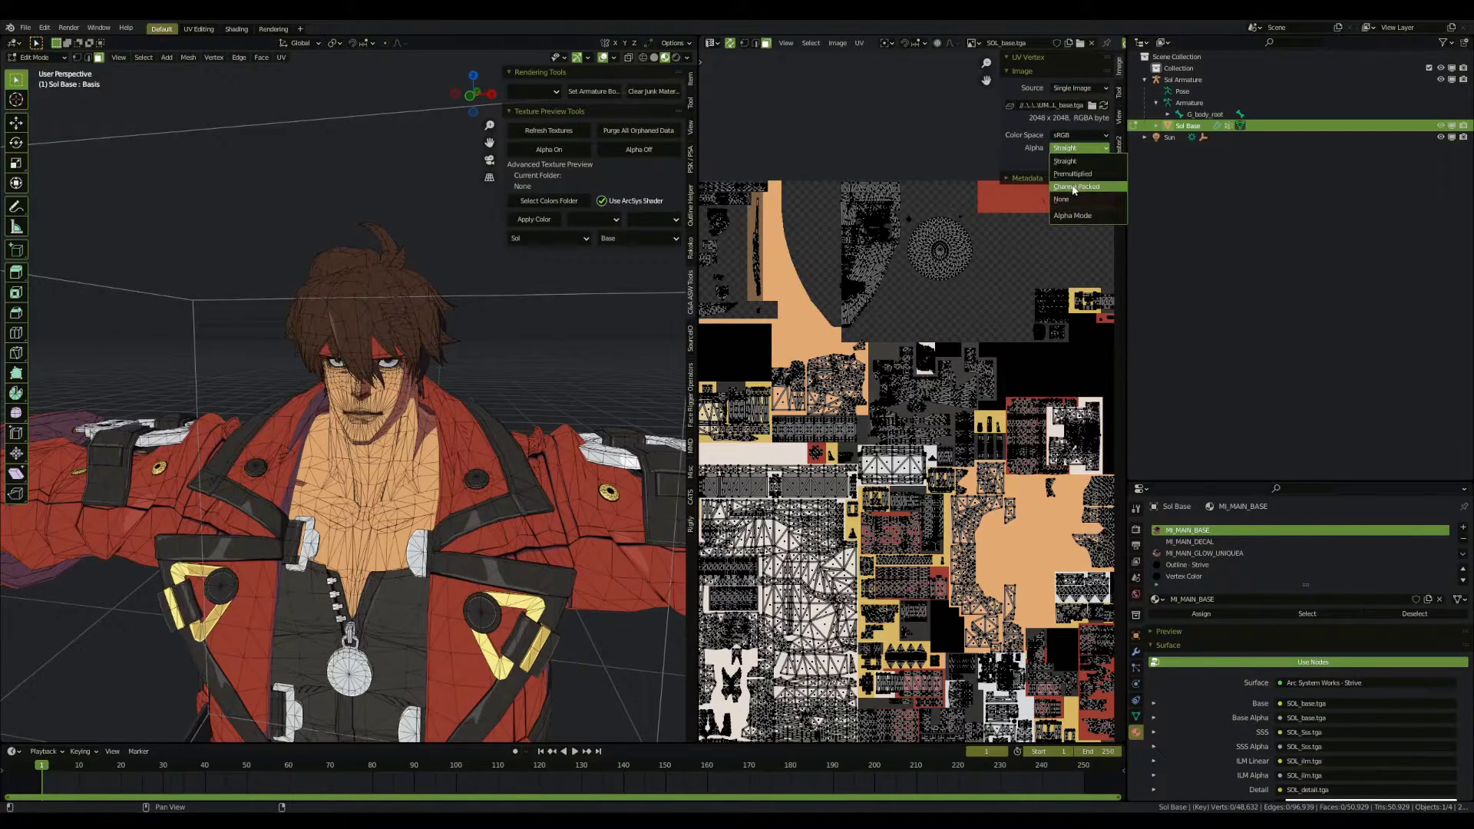
pyautogui.click(1062, 199)
# Step: Examine the face islands and the skin-colored area in the UV layout
pyautogui.moveTo(819, 278); pyautogui.dragTo(908, 271, button='middle')
pyautogui.scroll(-1, 887, 273)
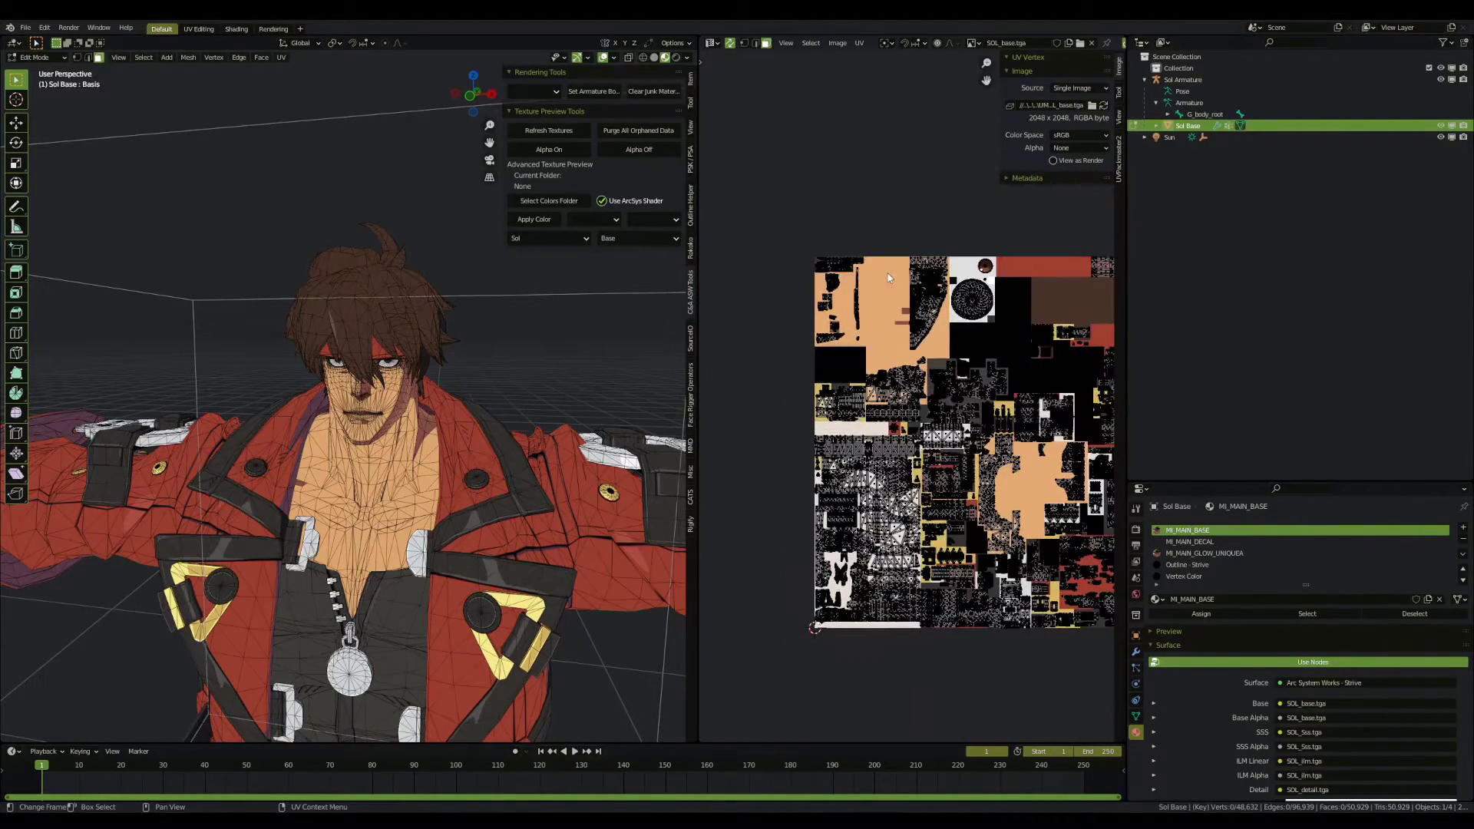
pyautogui.scroll(1, 887, 274)
pyautogui.scroll(2, 887, 276)
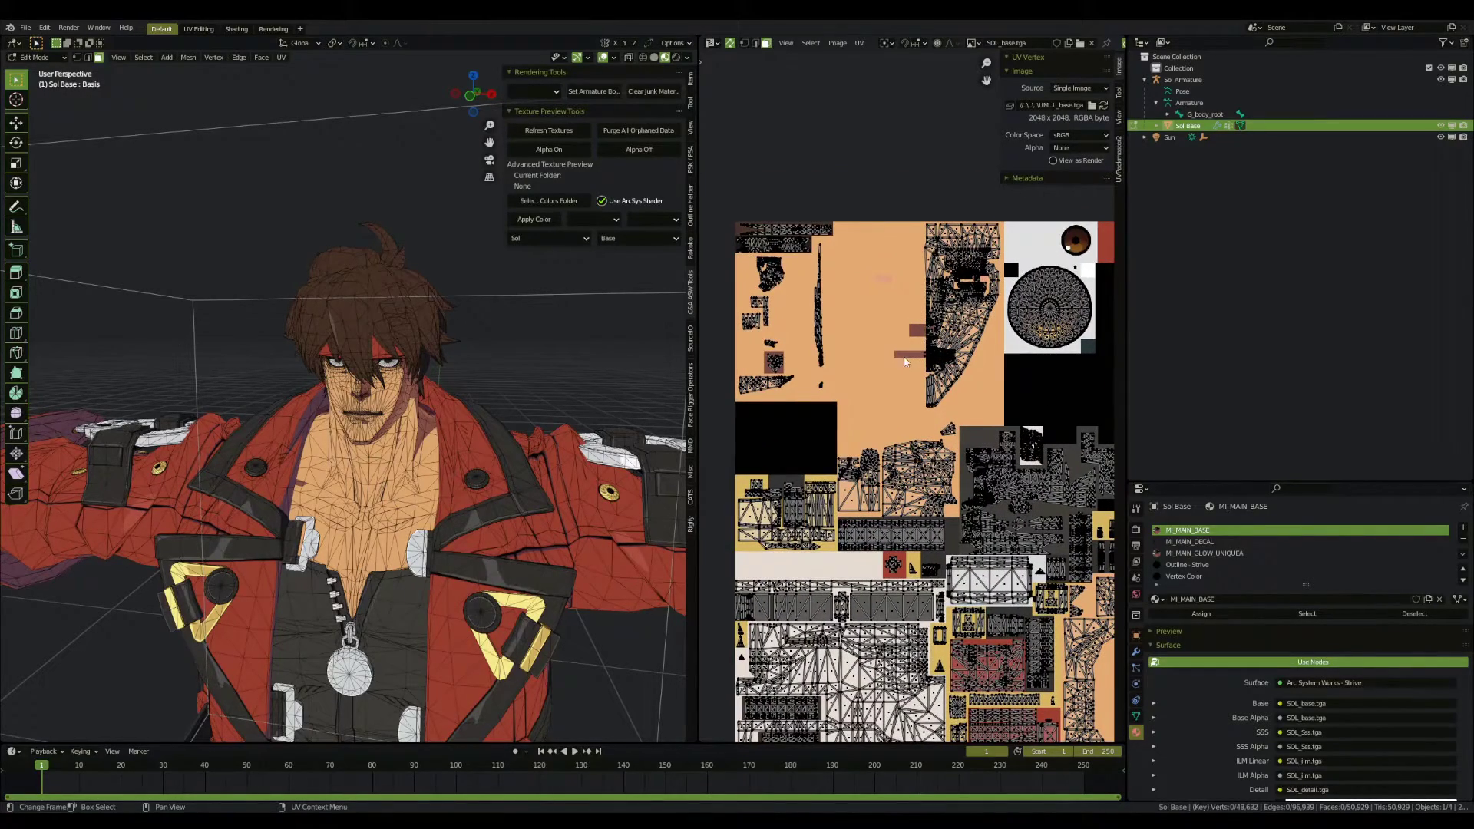
pyautogui.scroll(1, 900, 358)
pyautogui.moveTo(900, 358); pyautogui.dragTo(926, 409, button='middle')
pyautogui.scroll(-1, 918, 361)
pyautogui.scroll(1, 919, 396)
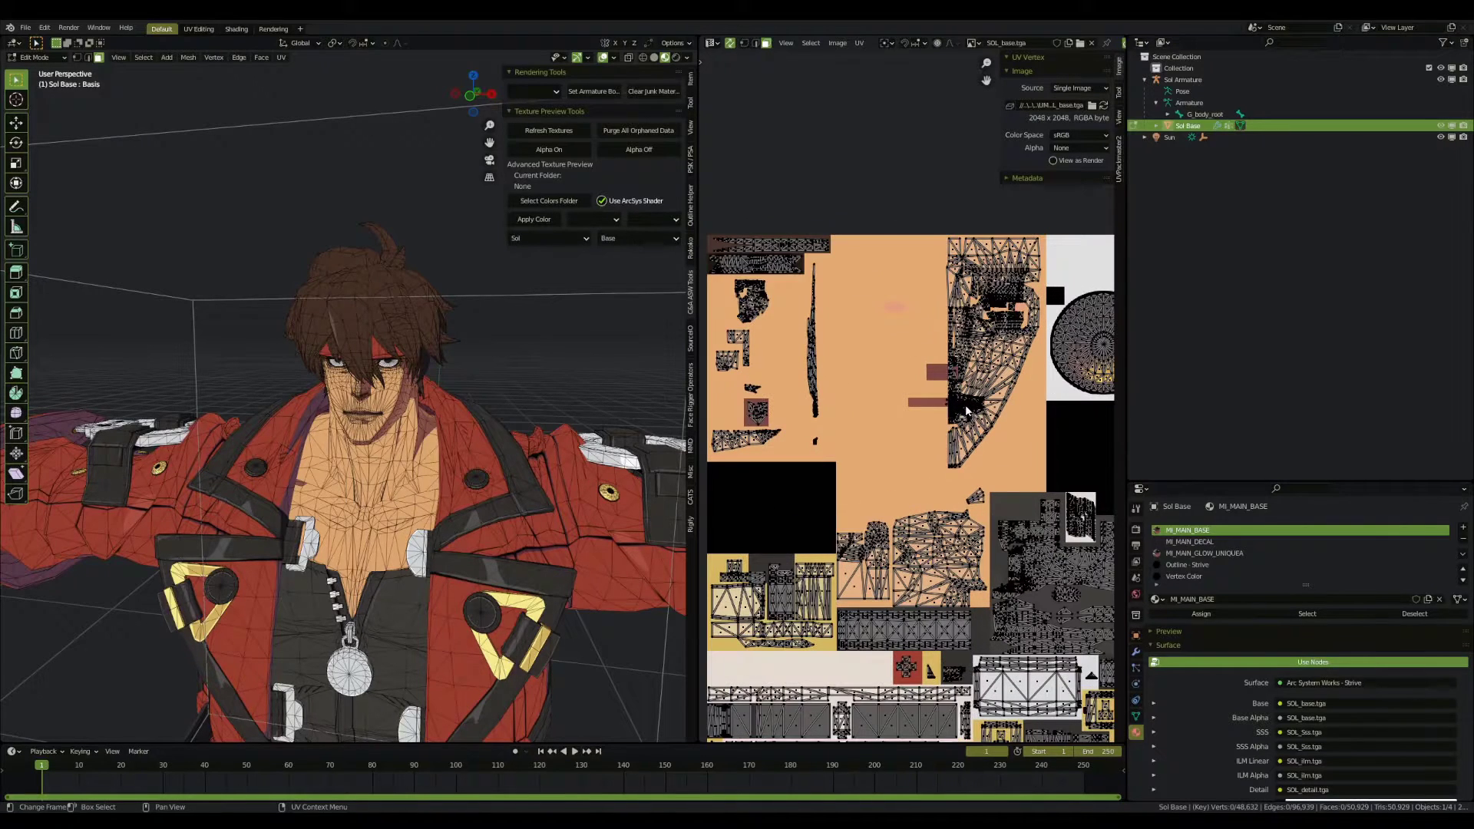
# Step: Select the linked geometry of one half of the face and inspect its extent from the front and side
pyautogui.scroll(2, 372, 468)
pyautogui.keyDown('shift'); pyautogui.moveTo(377, 396); pyautogui.dragTo(377, 381, button='middle'); pyautogui.keyUp('shift')
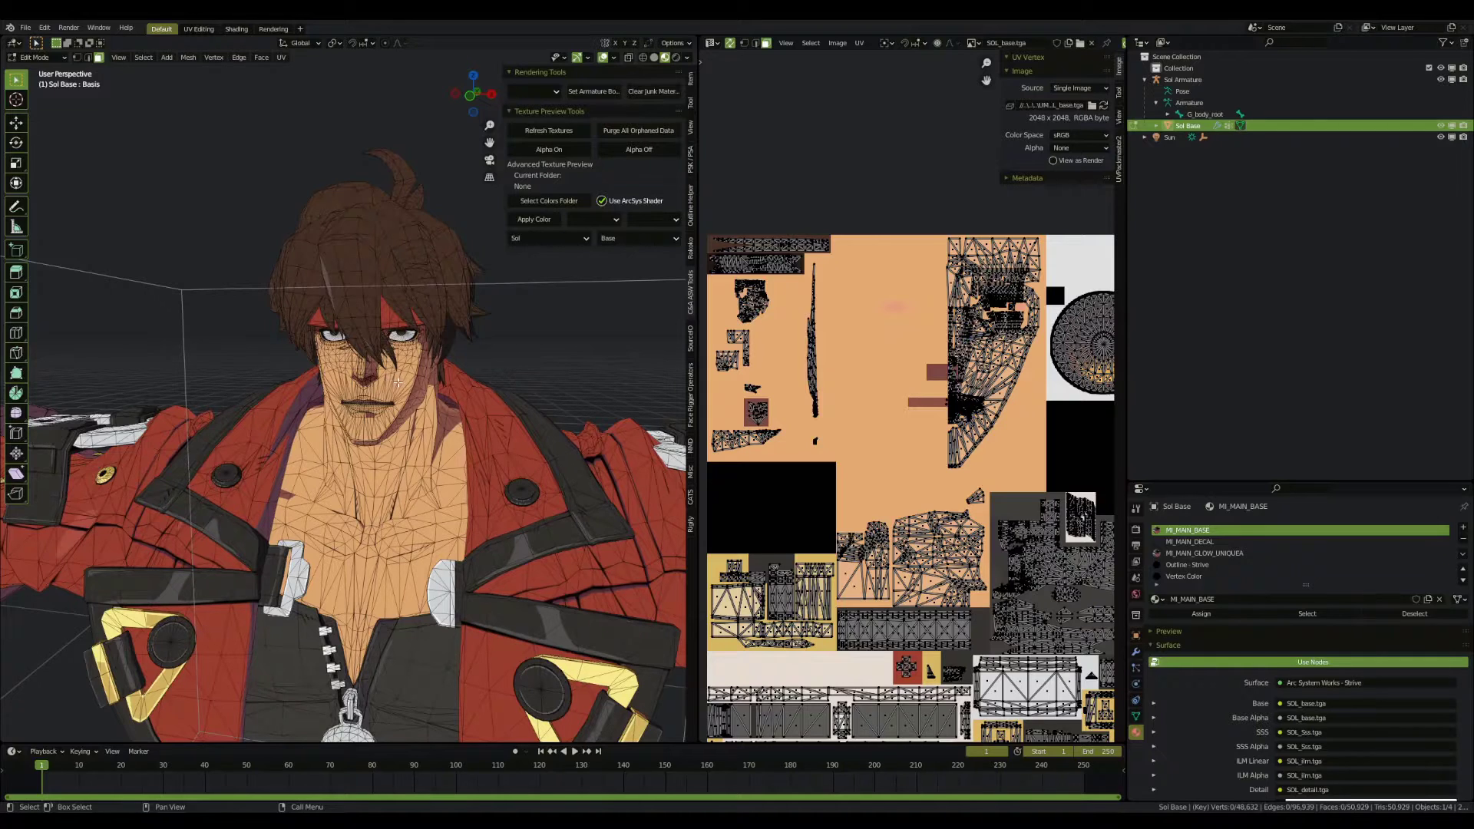
pyautogui.press('l')
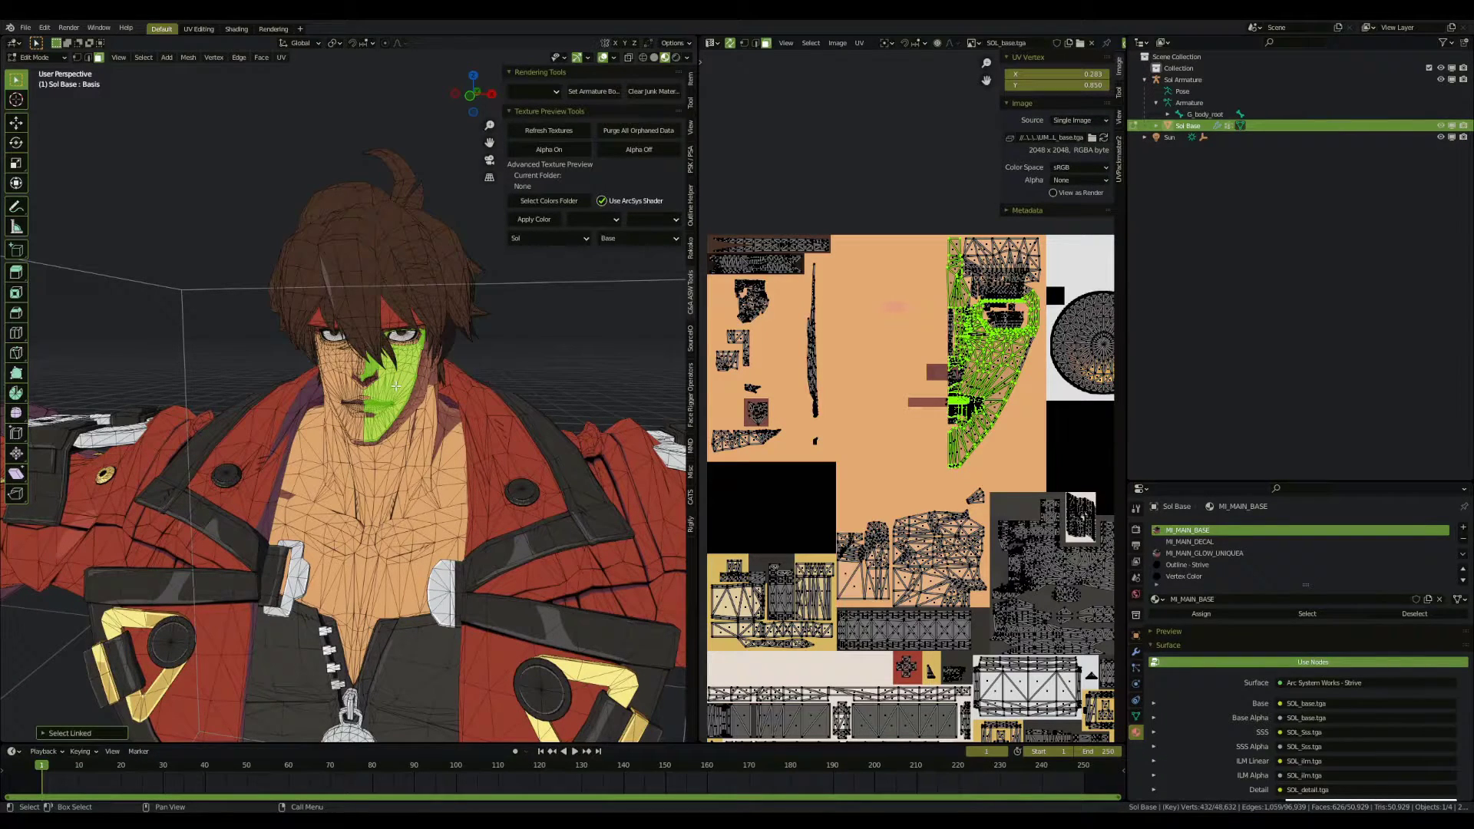
pyautogui.scroll(6, 398, 386)
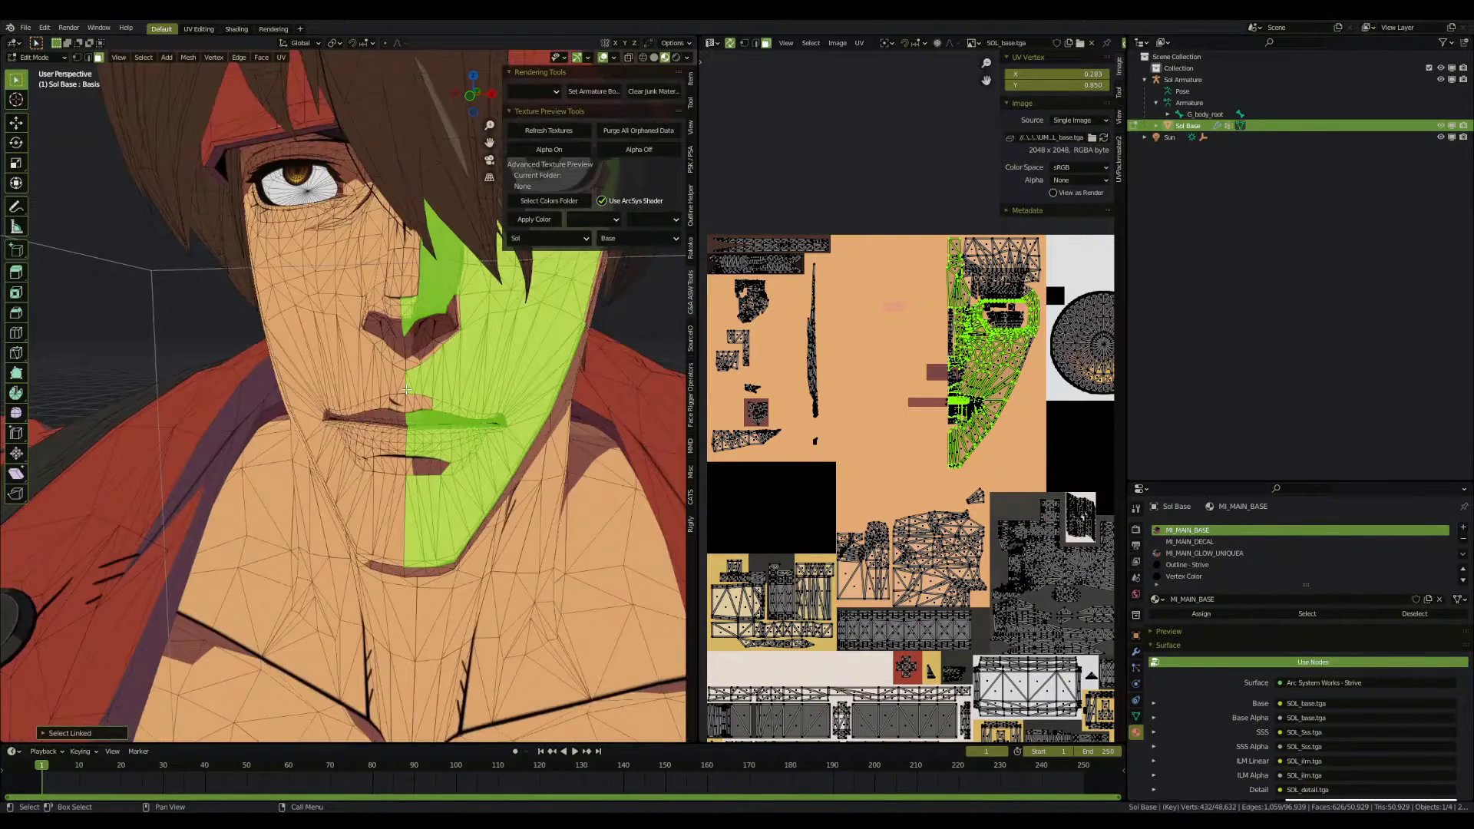
pyautogui.scroll(-4, 399, 387)
pyautogui.moveTo(398, 386); pyautogui.dragTo(427, 403, button='middle')
pyautogui.scroll(-3, 461, 391)
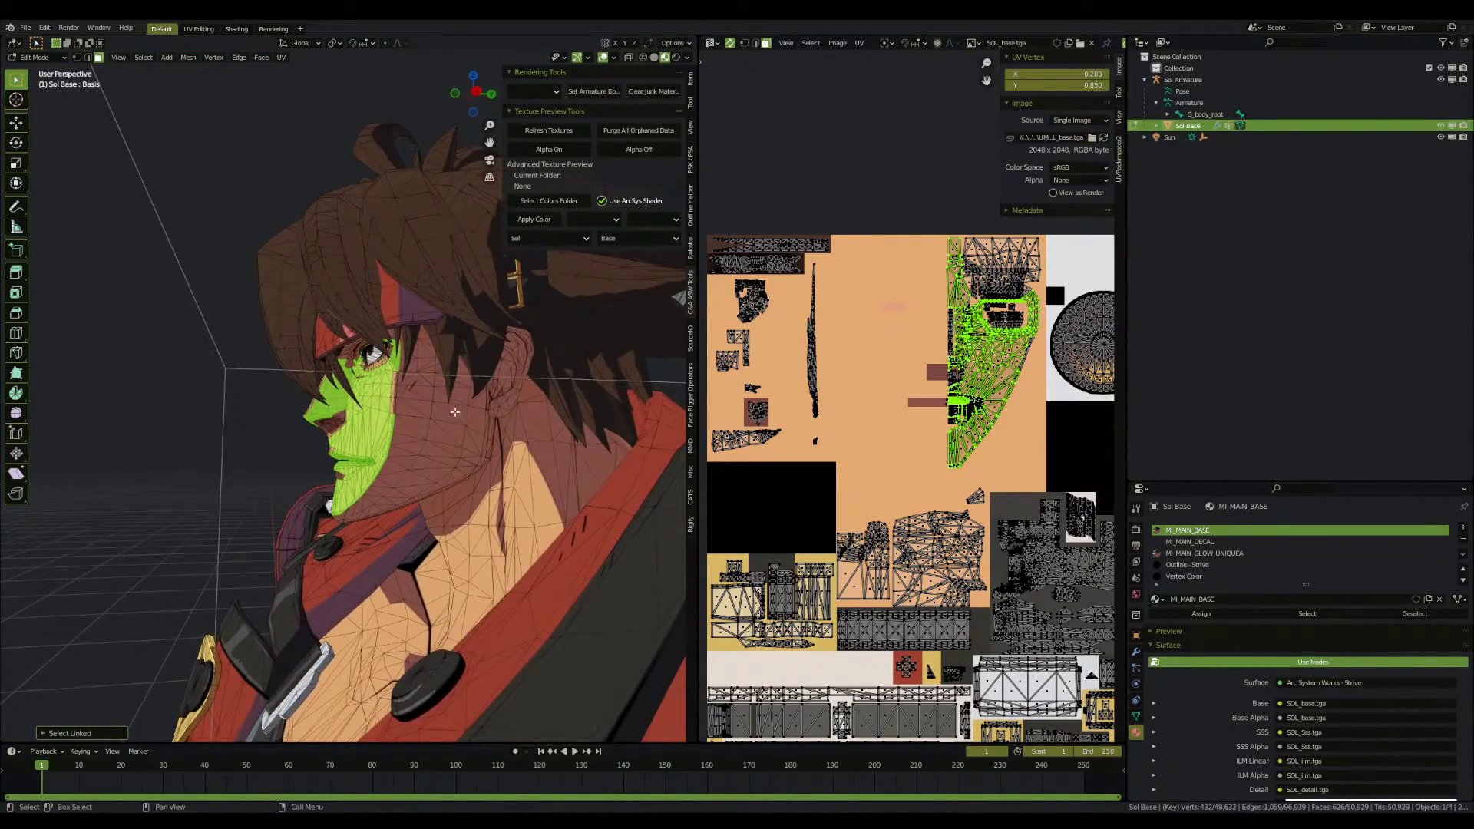
pyautogui.moveTo(388, 490); pyautogui.dragTo(464, 503, button='middle')
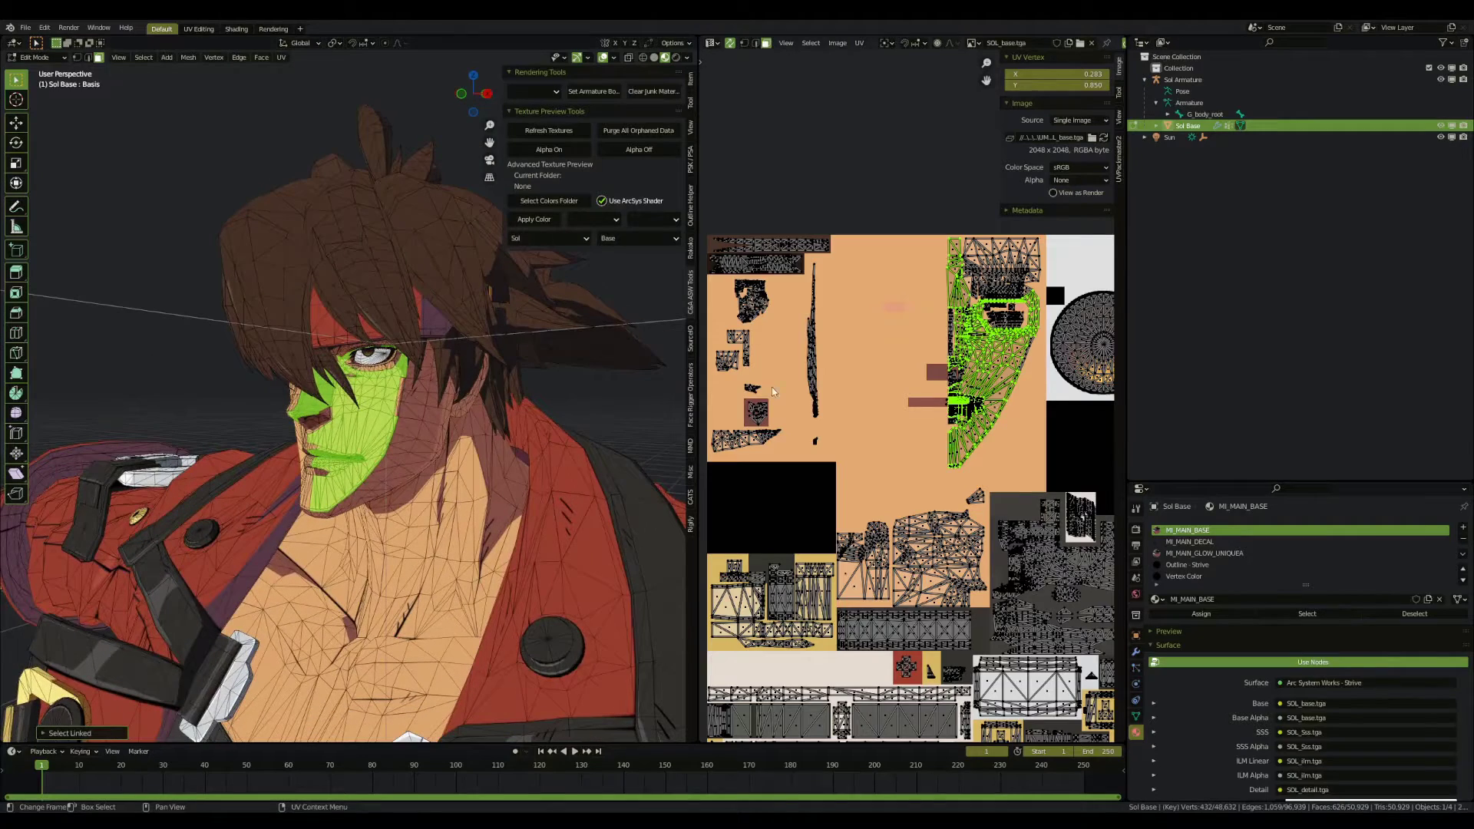
# Step: Box-select all face islands in the skin-colored area of the UV layout
pyautogui.scroll(-1, 774, 414)
pyautogui.press('b')
pyautogui.moveTo(739, 246); pyautogui.dragTo(1018, 465)
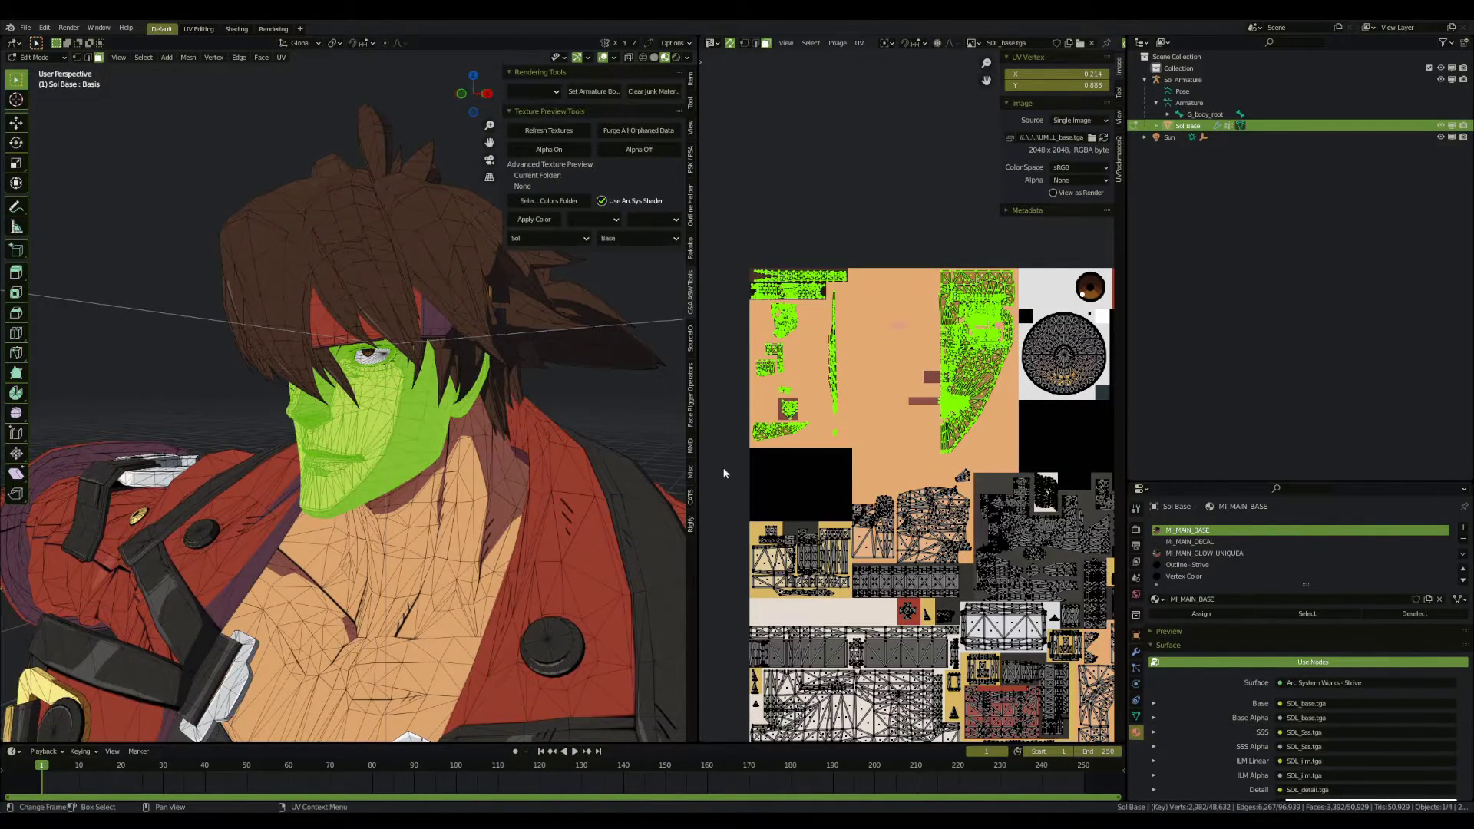
# Step: Test-move the selected face geometry away from the head to check the selection, cancelling each move
pyautogui.scroll(1, 516, 441)
pyautogui.keyDown('shift'); pyautogui.moveTo(498, 437); pyautogui.dragTo(506, 397, button='middle'); pyautogui.keyUp('shift')
pyautogui.press('g')
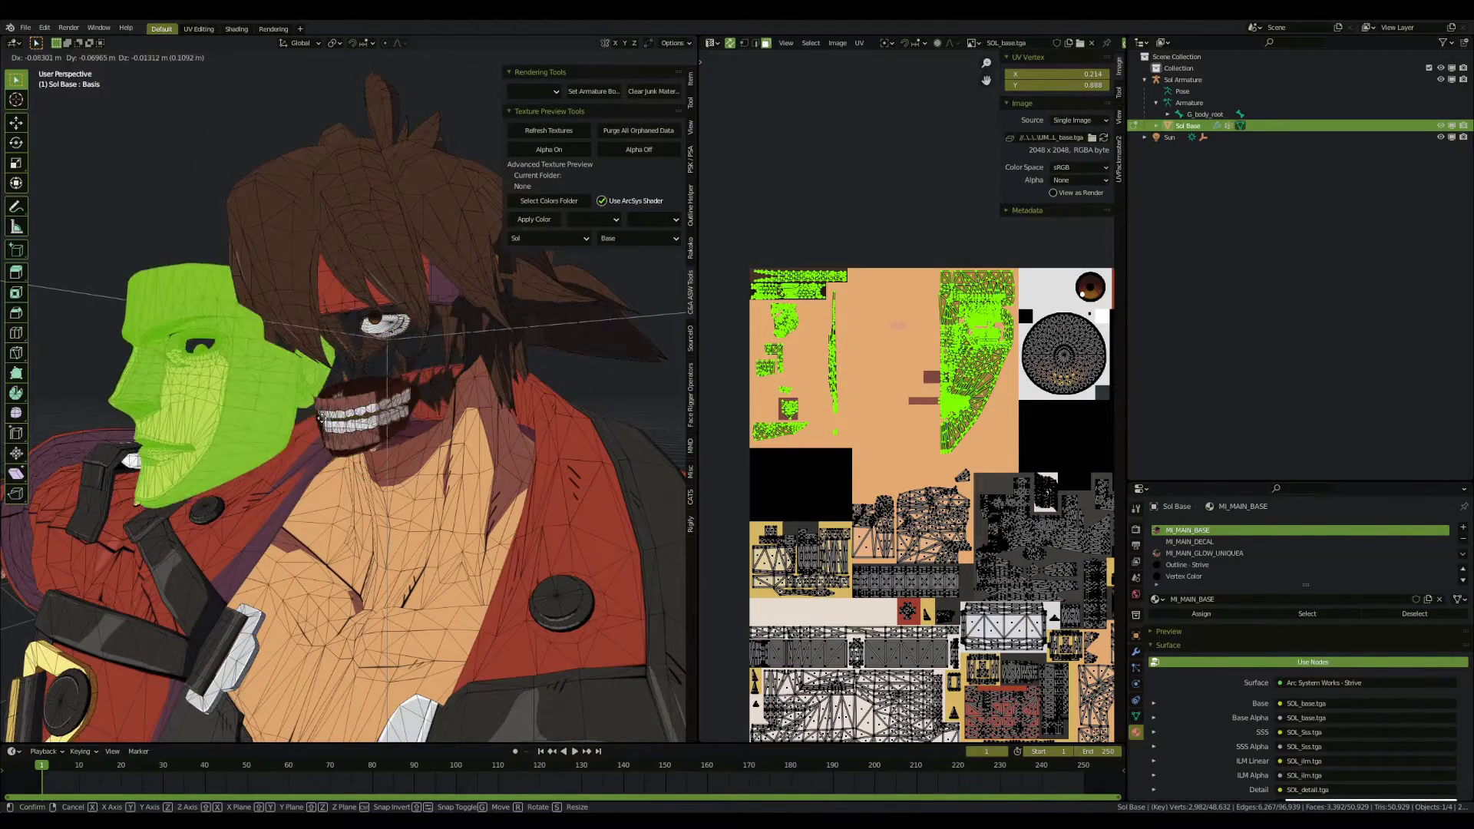
pyautogui.rightClick(327, 349)
pyautogui.moveTo(453, 361); pyautogui.dragTo(396, 367, button='middle')
pyautogui.scroll(-2, 396, 367)
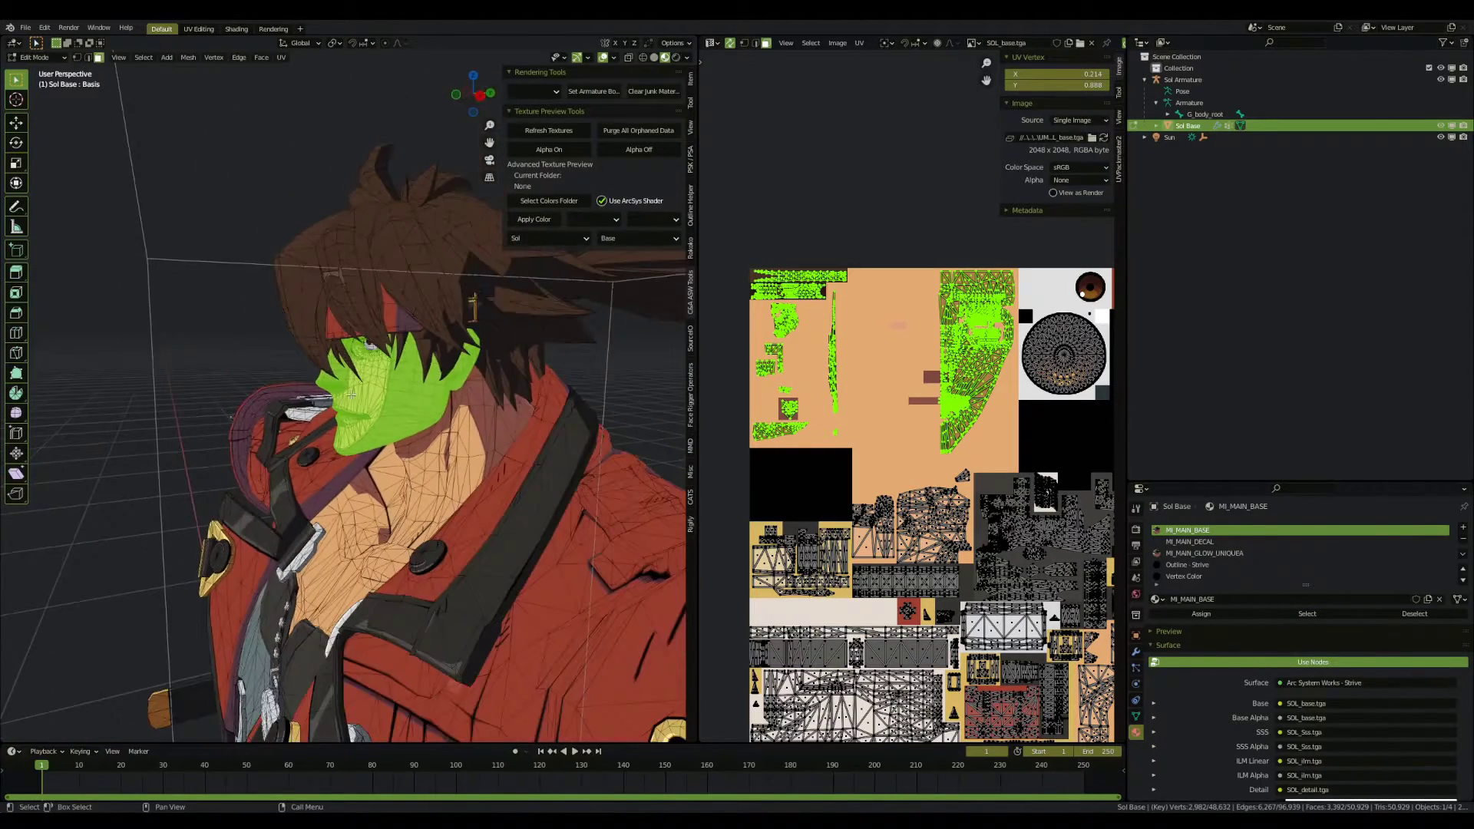
pyautogui.press('g')
pyautogui.rightClick(253, 389)
# Step: Separate the selected face geometry into its own object, return to Object Mode, and select only the new face object
pyautogui.scroll(2, 338, 380)
pyautogui.moveTo(337, 380); pyautogui.dragTo(311, 405, button='middle')
pyautogui.press('p')
pyautogui.click(403, 372)
pyautogui.press('Tab')
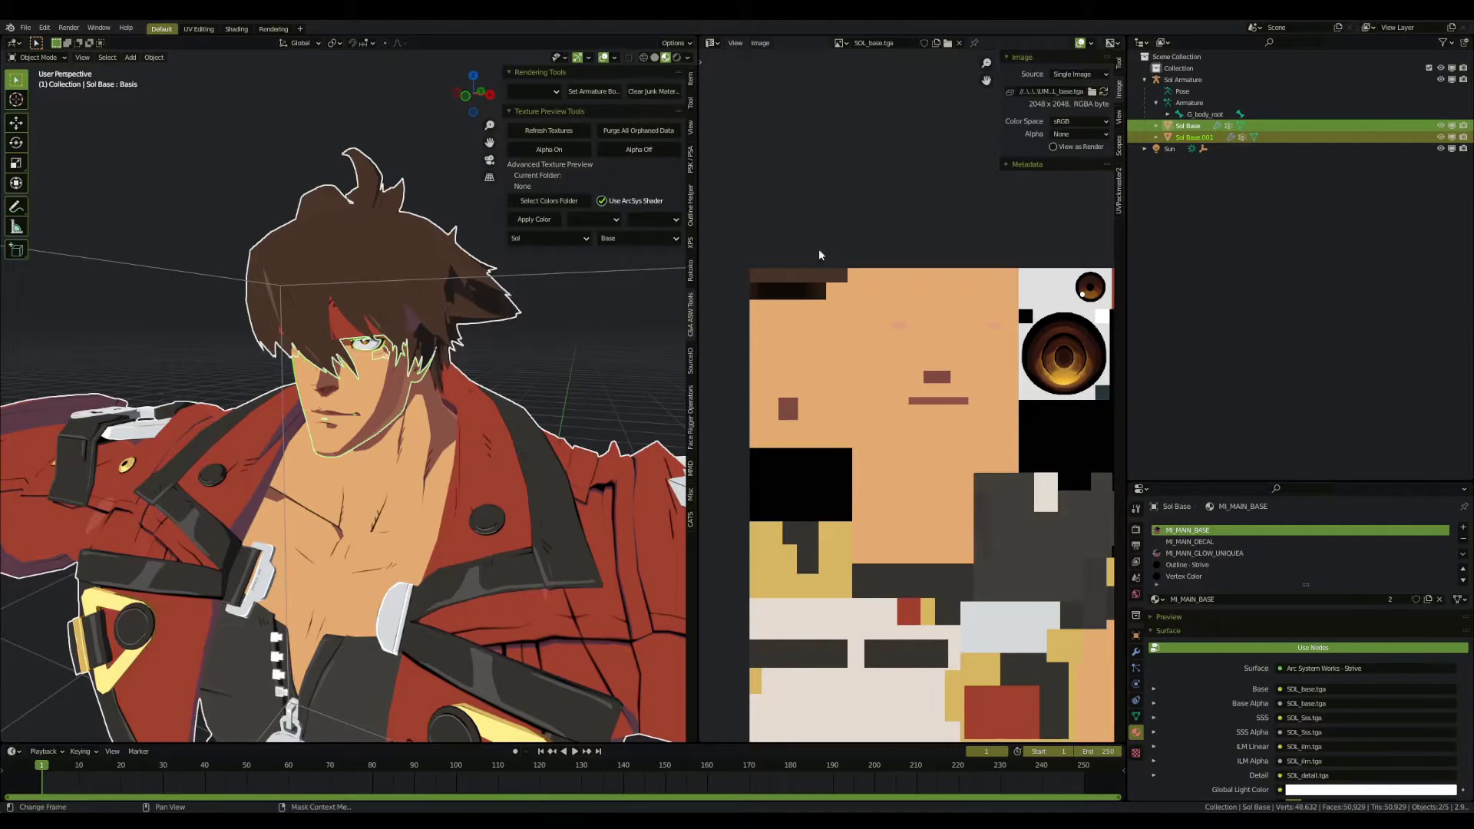
pyautogui.click(1194, 137)
pyautogui.click(1190, 127)
pyautogui.click(1195, 137)
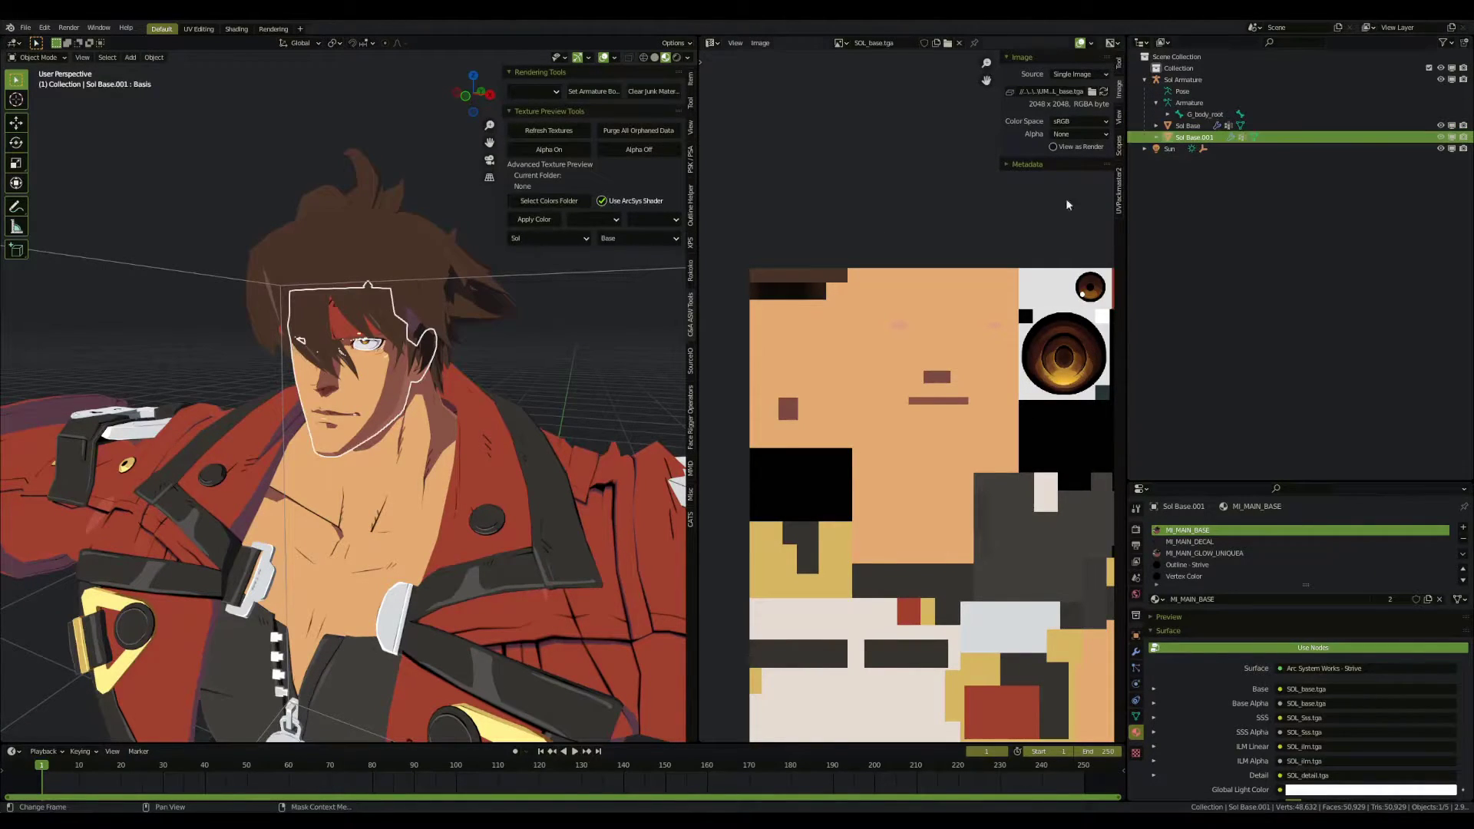
# Step: Rename the separated face object to Sol Face
pyautogui.doubleClick(1191, 136)
pyautogui.write('Sol Face')
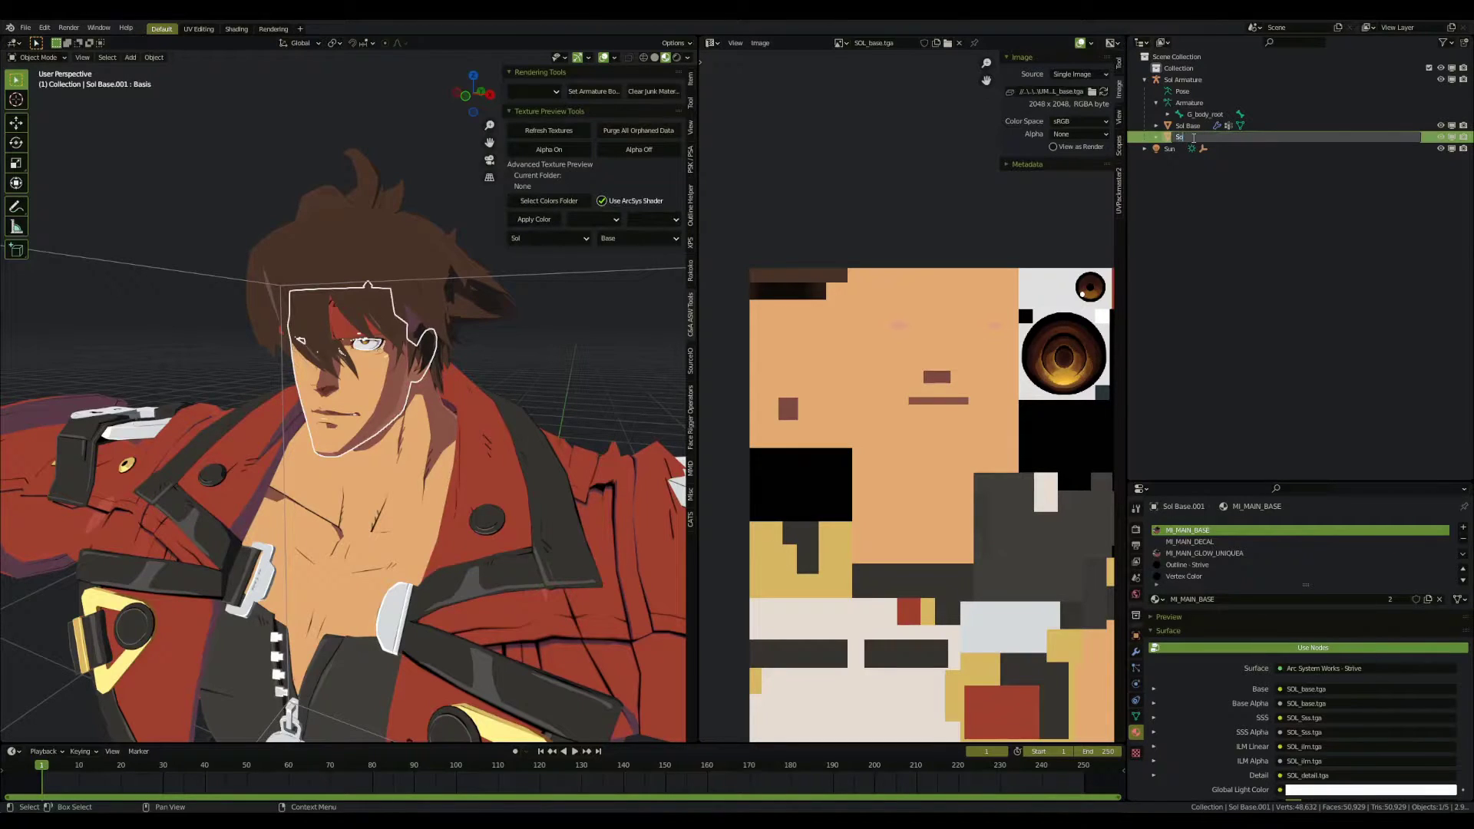
pyautogui.press('Return')
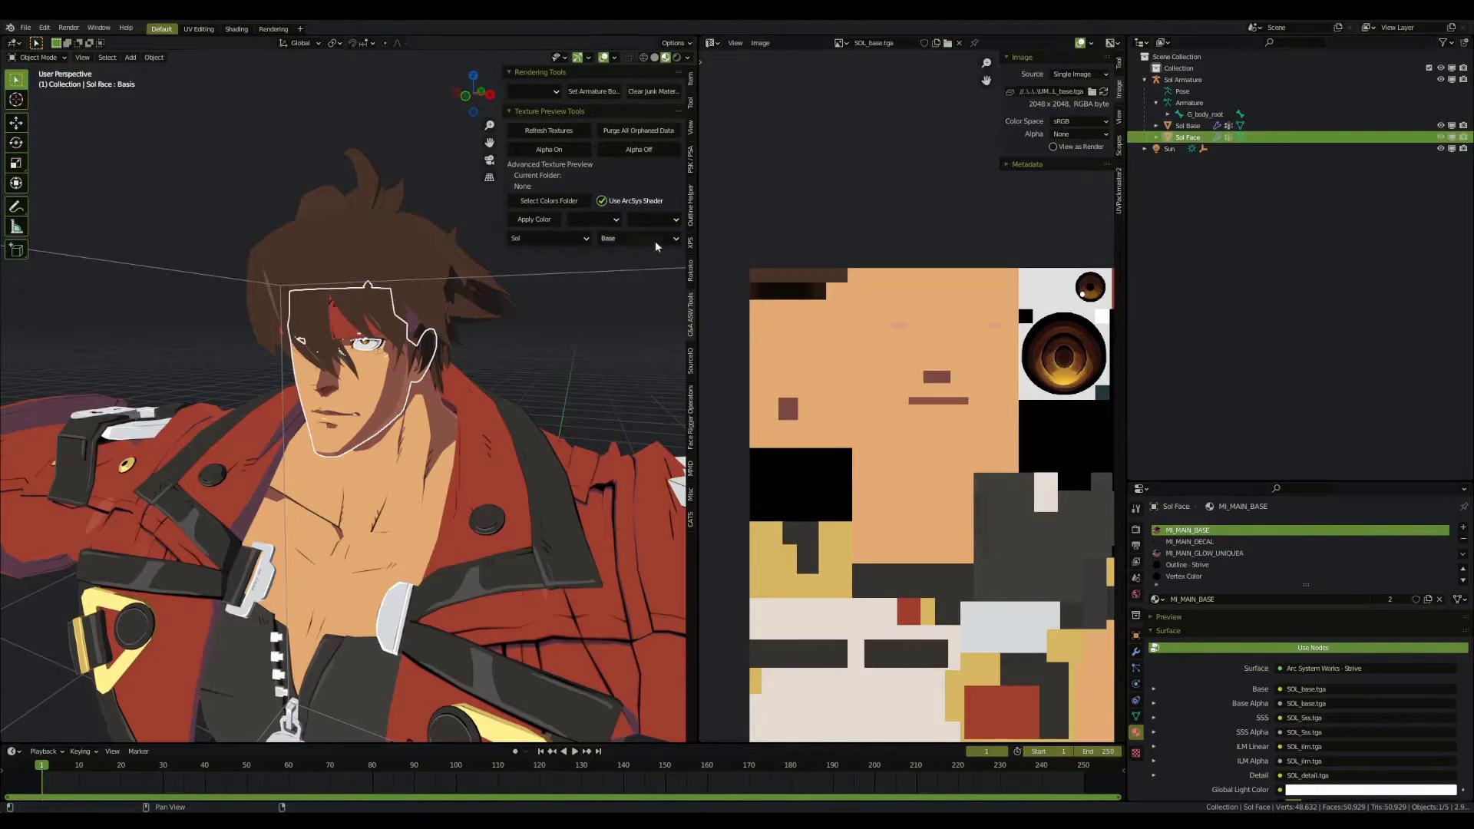
# Step: Duplicate Sol Face in place and rename the copy to Sol Face Normals
pyautogui.scroll(-2, 453, 334)
pyautogui.hotkey('shift', 'd')
pyautogui.rightClick(493, 314)
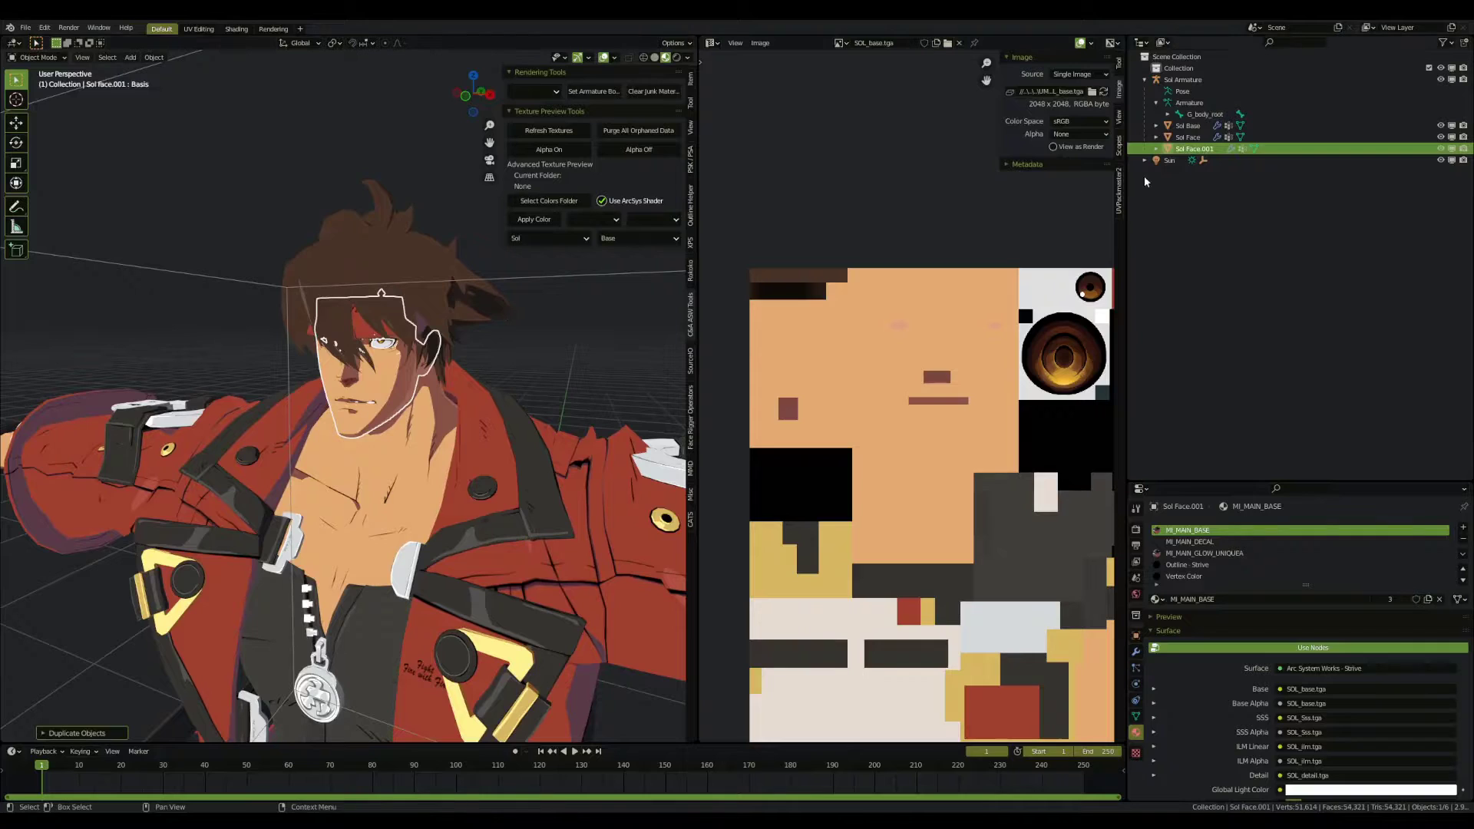
pyautogui.doubleClick(1208, 149)
pyautogui.press('BackSpace')
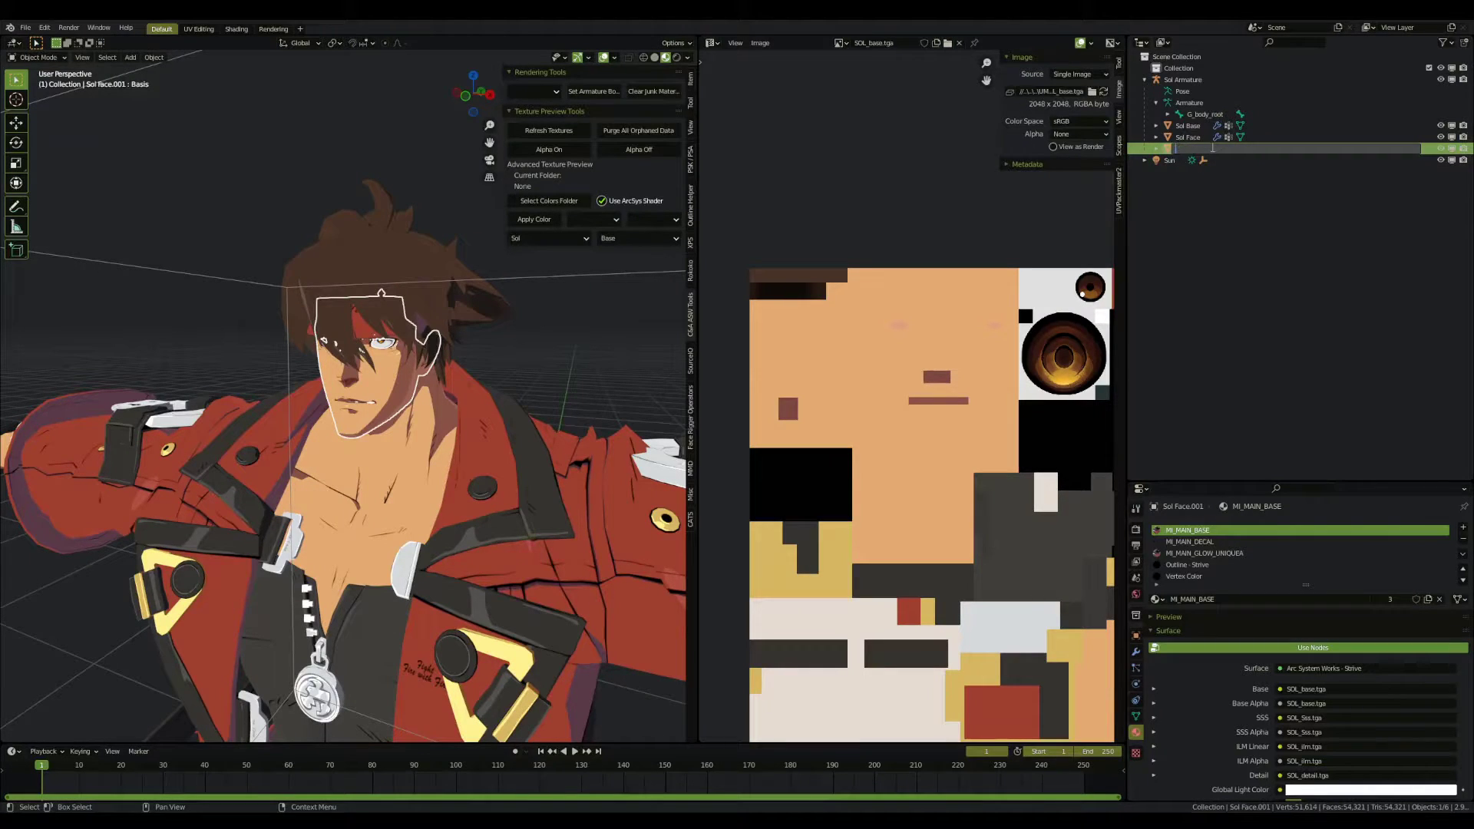
pyautogui.write('Sol Face Normals')
pyautogui.press('Return')
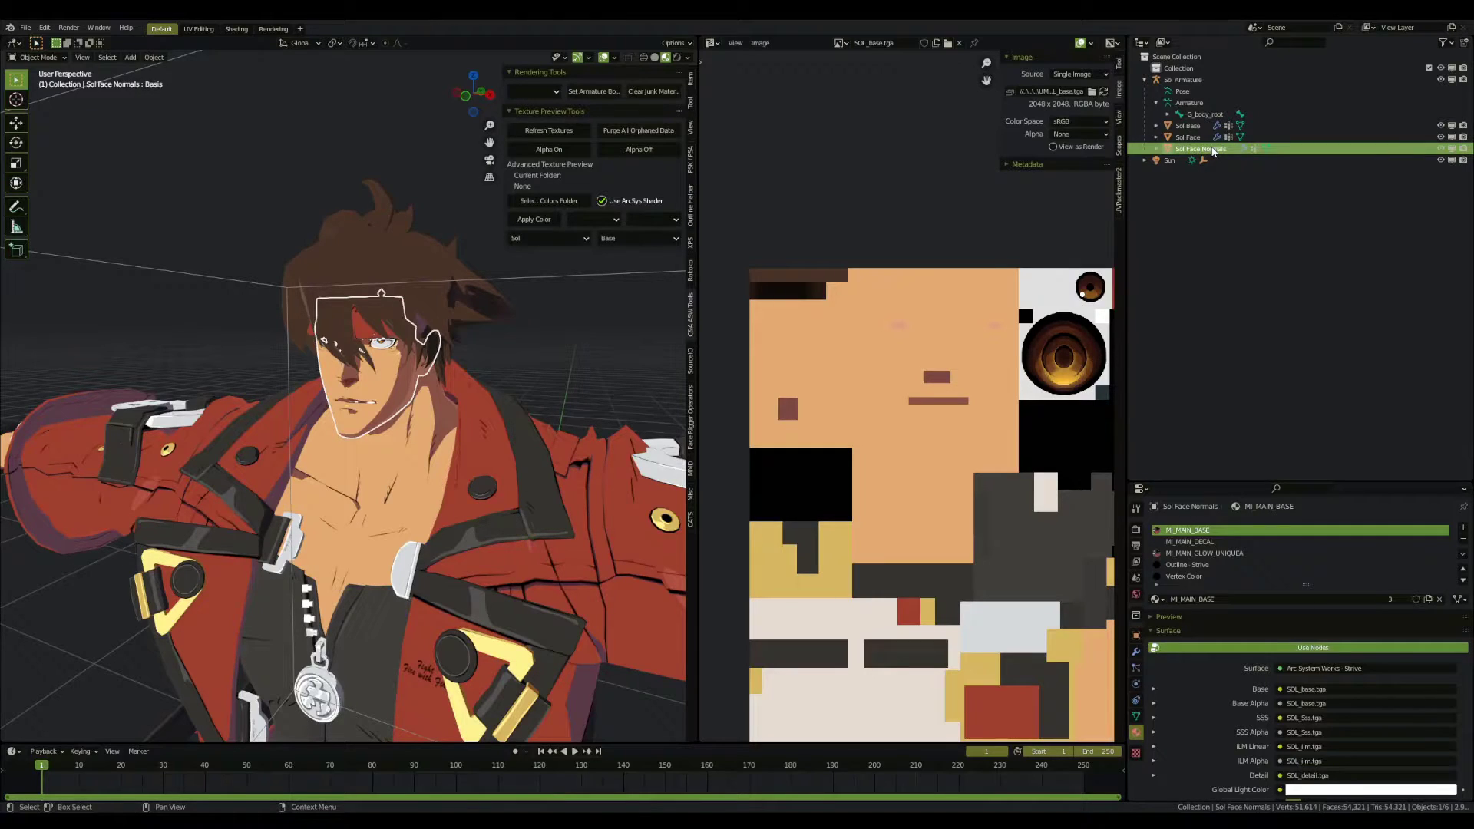
# Step: Put Sol Face Normals into Edit Mode with nothing selected and delete all of its vertex groups
pyautogui.click(1135, 716)
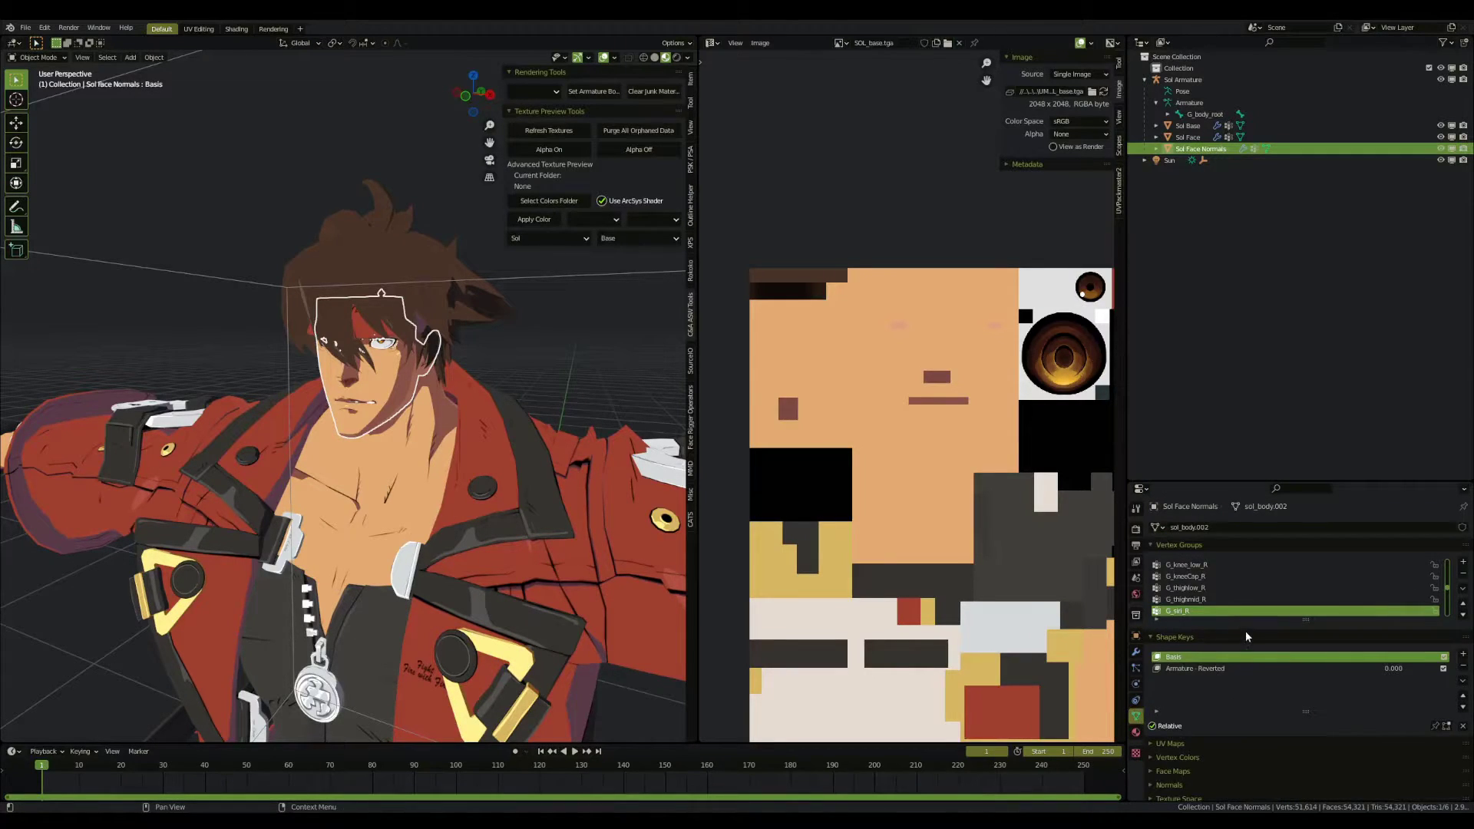
pyautogui.scroll(-3, 378, 401)
pyautogui.hotkey('ctrl', 'Tab')
pyautogui.click(505, 399)
pyautogui.hotkey('alt', 'a')
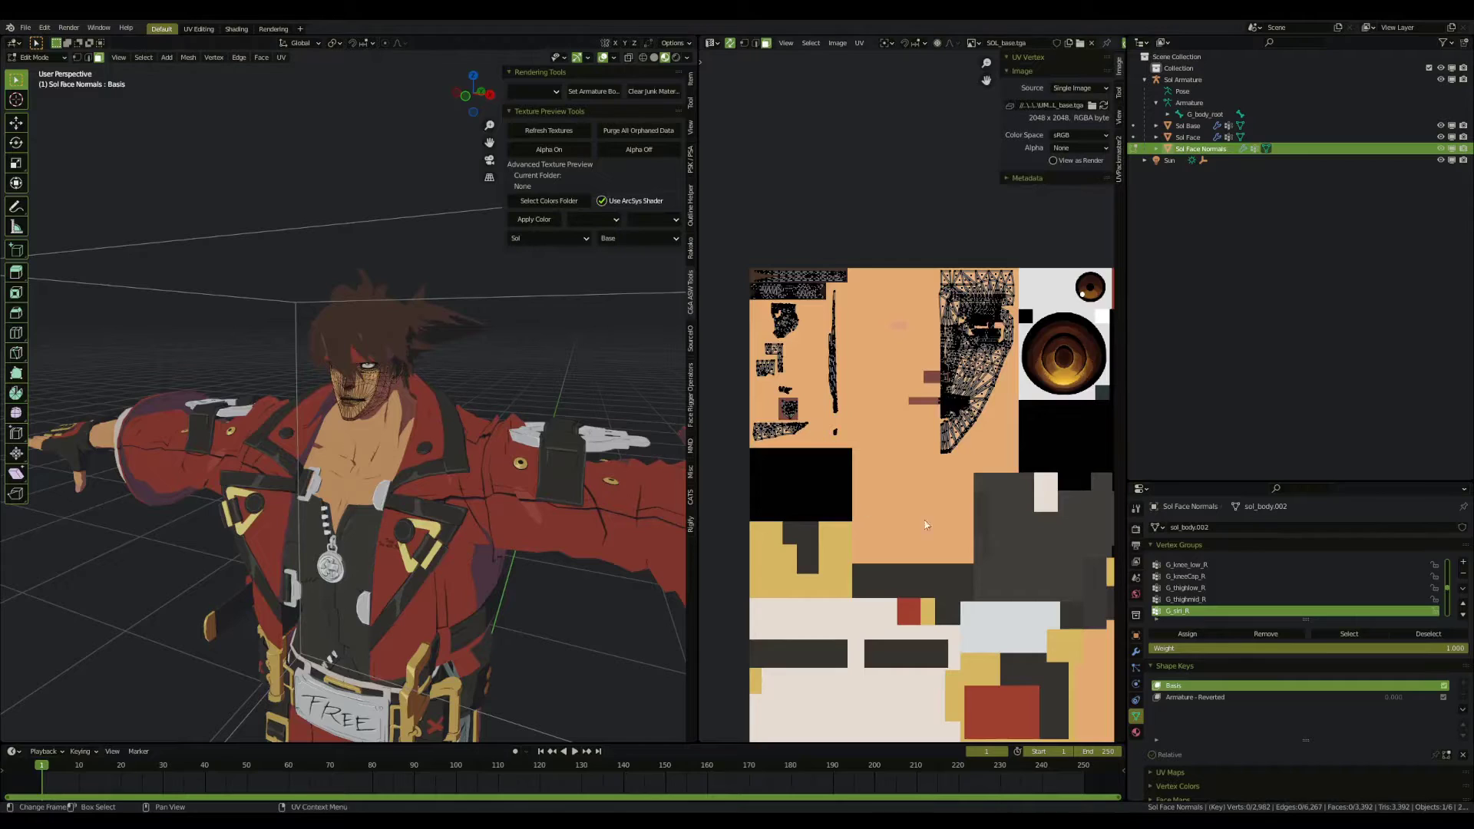
pyautogui.scroll(2, 584, 461)
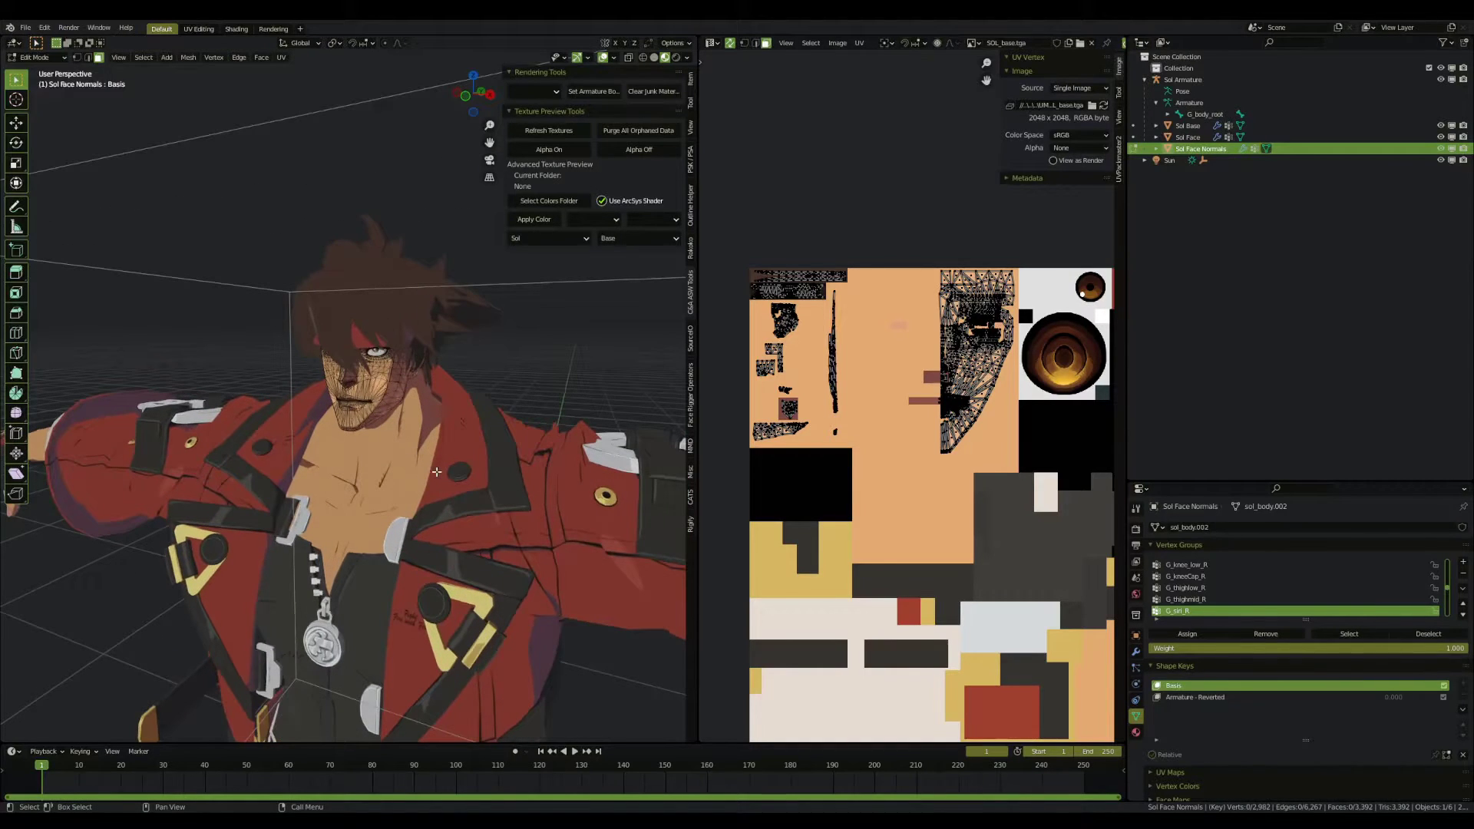
pyautogui.click(1463, 589)
pyautogui.click(1397, 732)
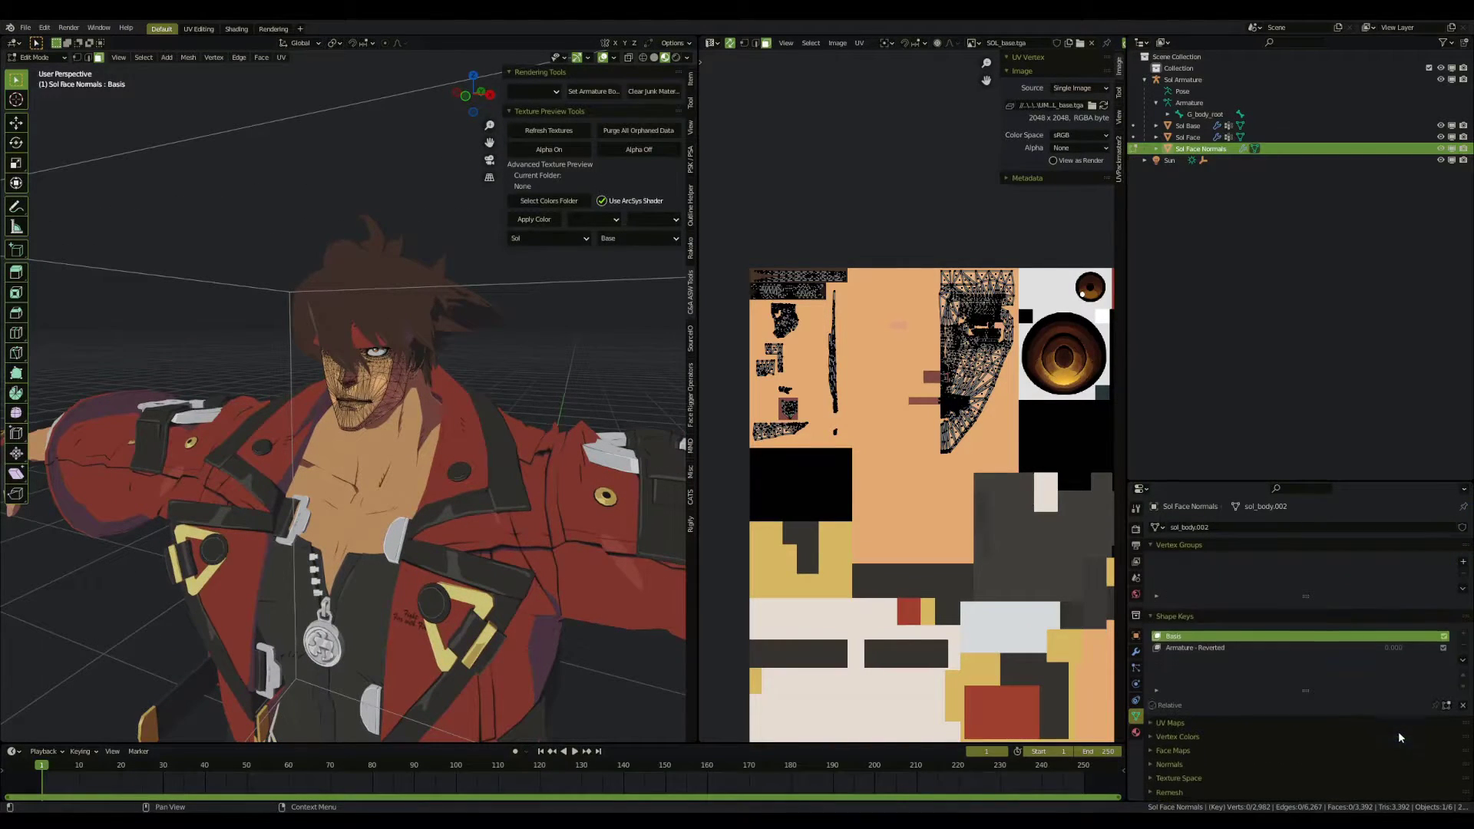
# Step: Add a new vertex group named G_Head_Attach to Sol Face Normals
pyautogui.click(1462, 561)
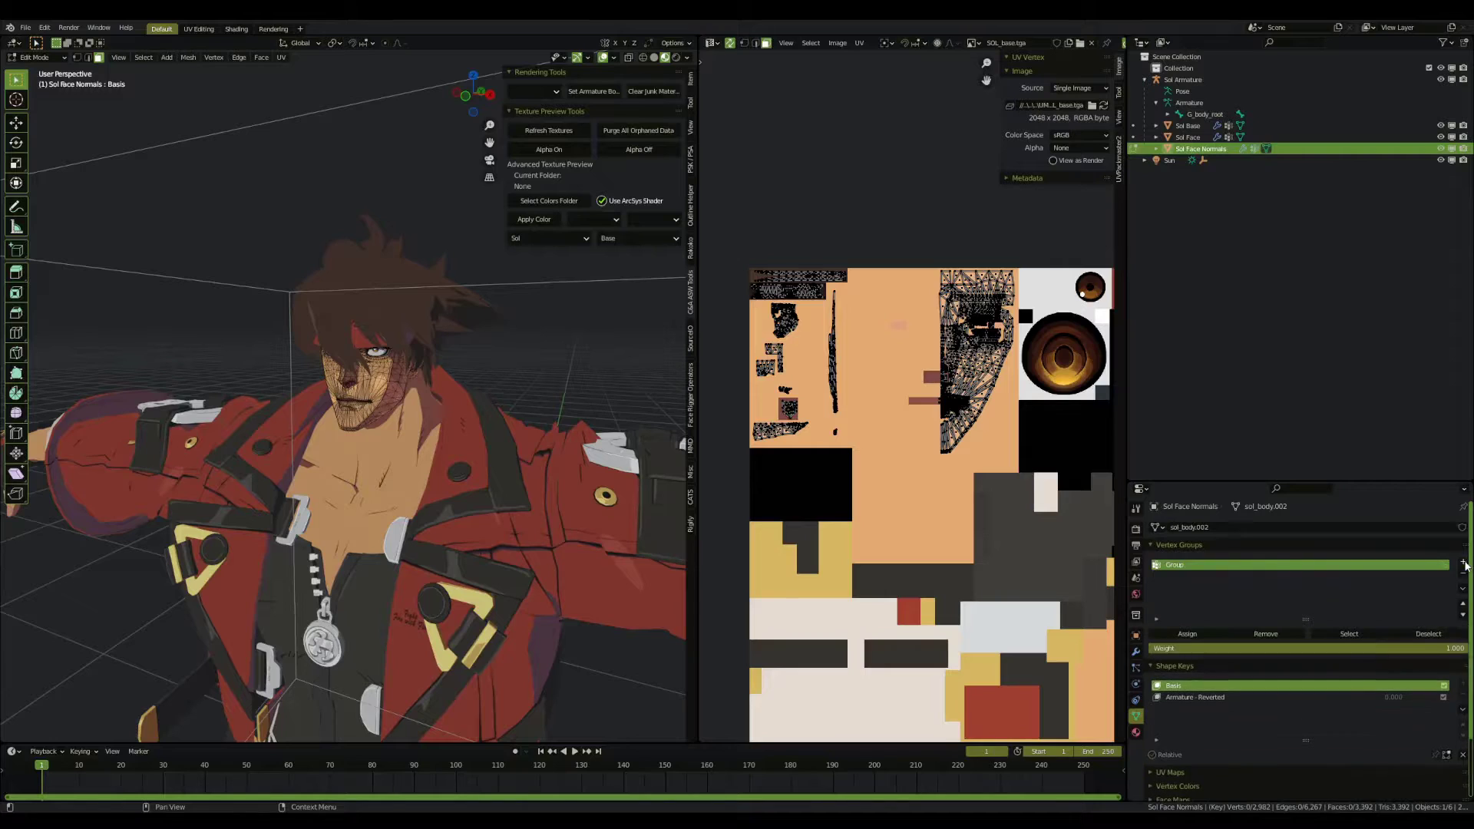
pyautogui.doubleClick(1202, 568)
pyautogui.press('BackSpace')
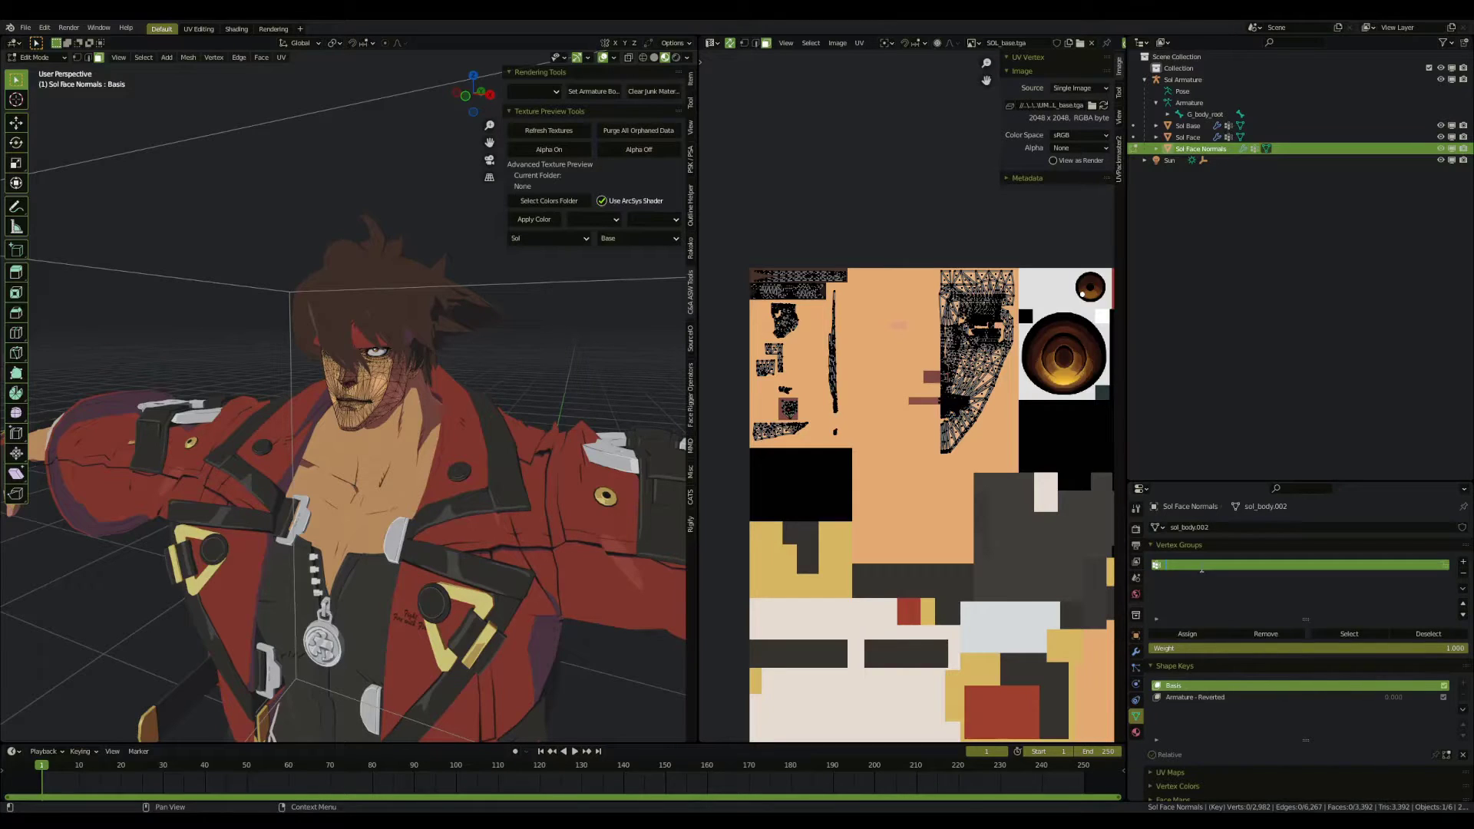
pyautogui.write('G_Head_Attach')
# Step: Assign the entire Sol Face Normals mesh to the G_Head_Attach group and return to Object Mode
pyautogui.scroll(-2, 681, 437)
pyautogui.press('a')
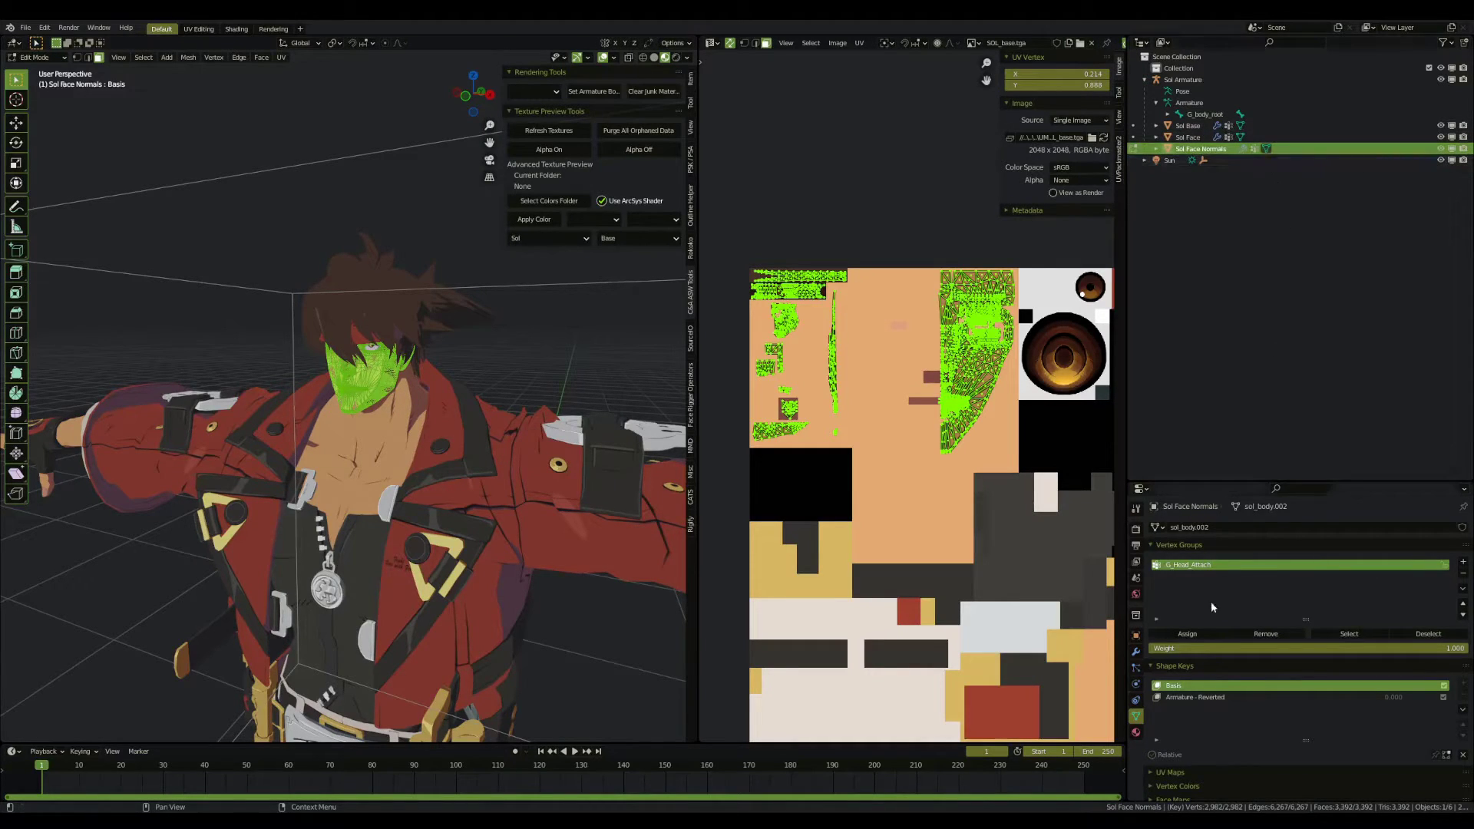
pyautogui.click(1191, 638)
pyautogui.scroll(2, 506, 432)
pyautogui.scroll(-1, 537, 415)
pyautogui.press('Tab')
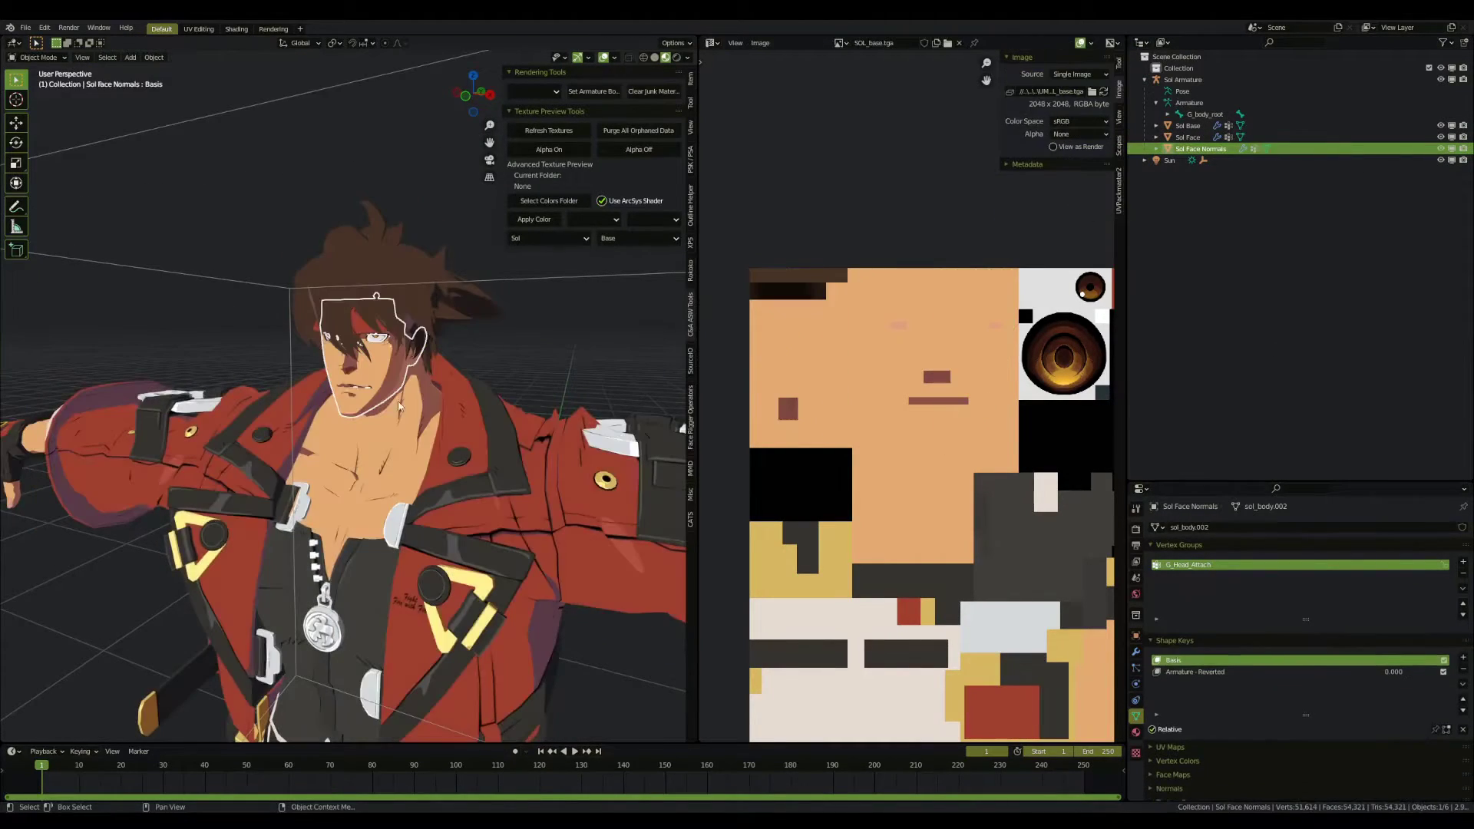
# Step: Test-move the armature's G_Head_Attach and G_Head_def bones in Pose Mode, cancelling each move, and return to Object Mode
pyautogui.click(501, 289)
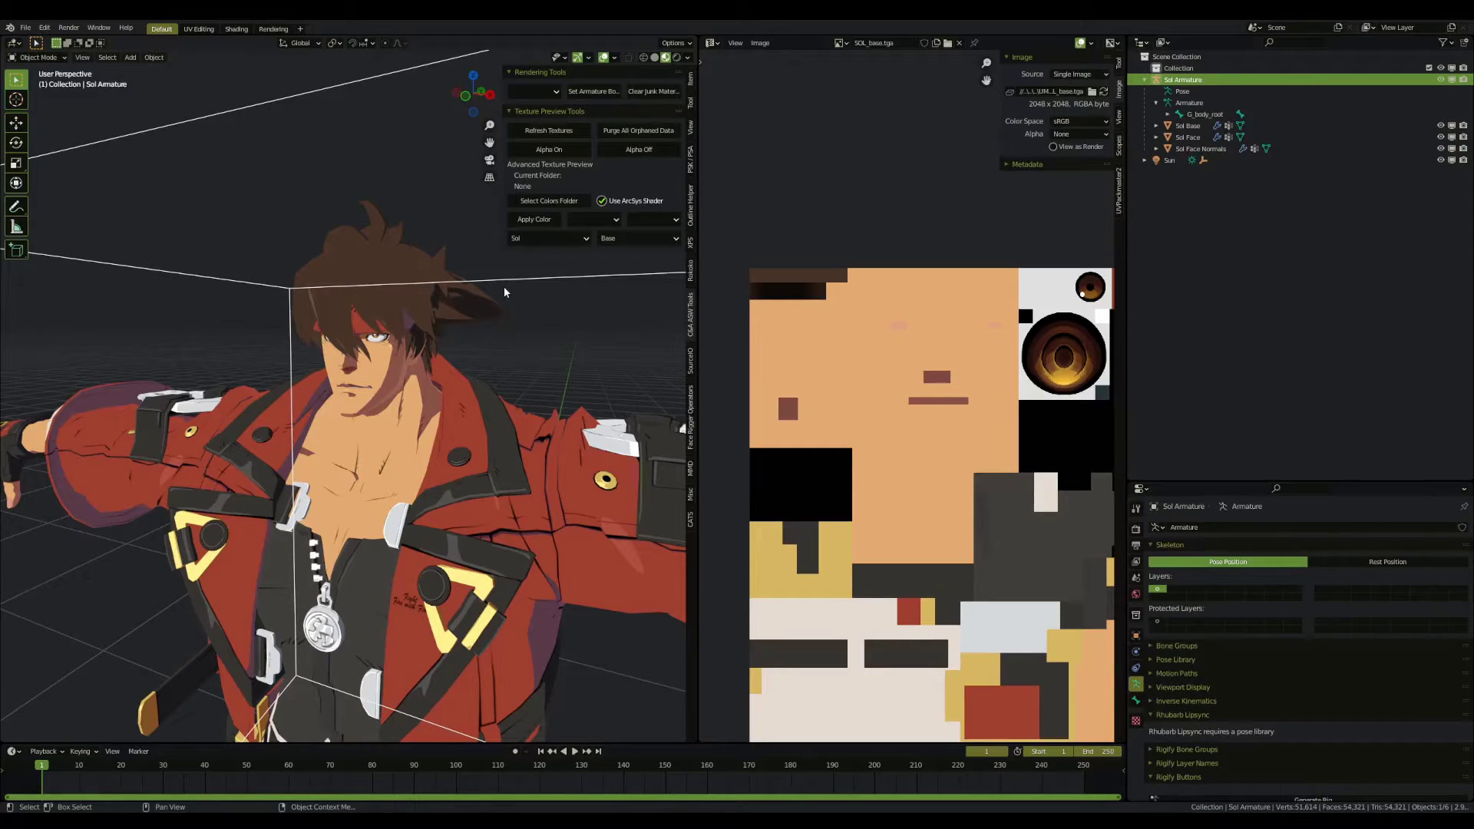
pyautogui.hotkey('ctrl', 'Tab')
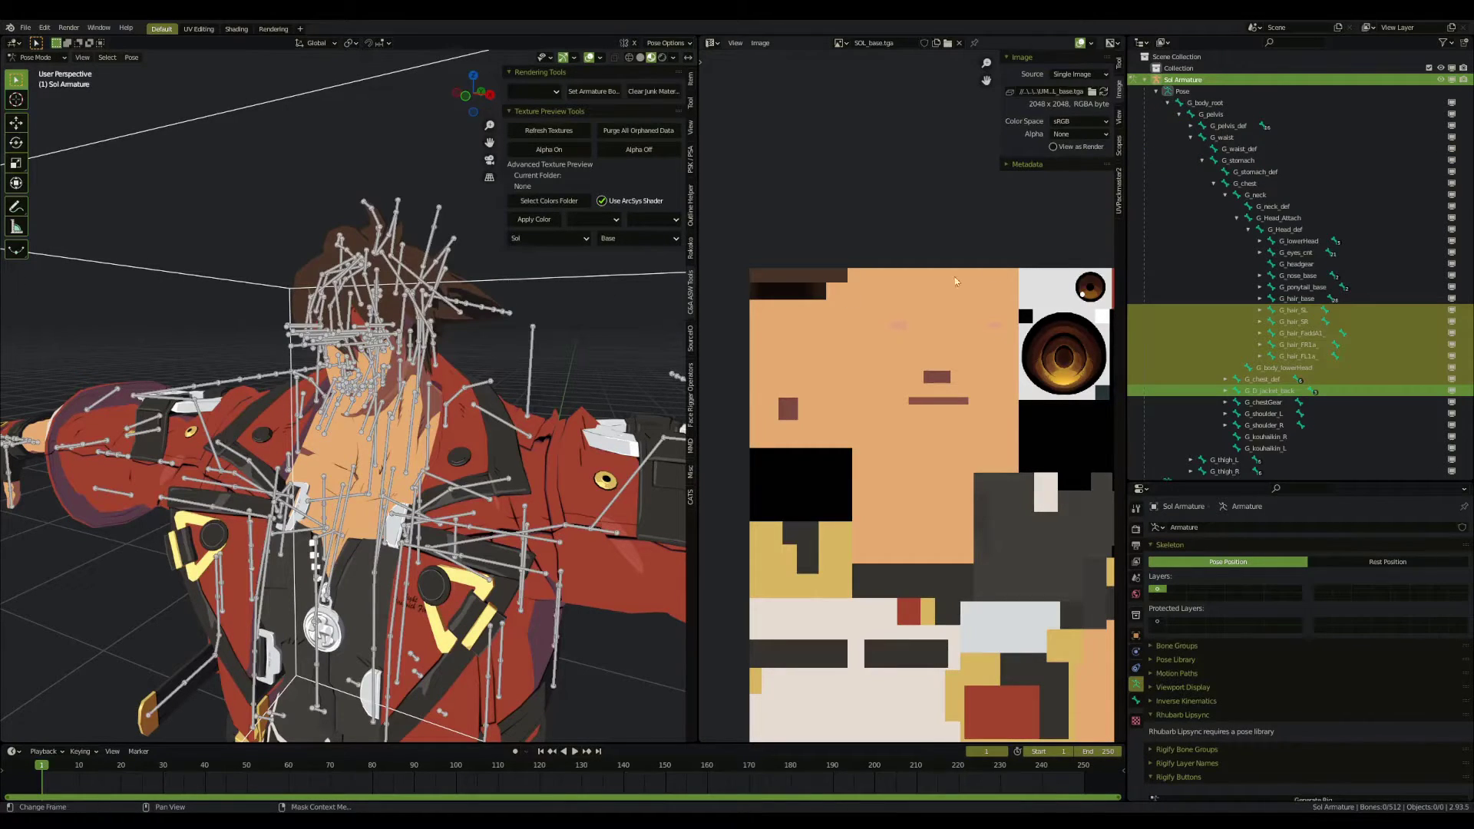
pyautogui.click(1279, 218)
pyautogui.scroll(1, 577, 352)
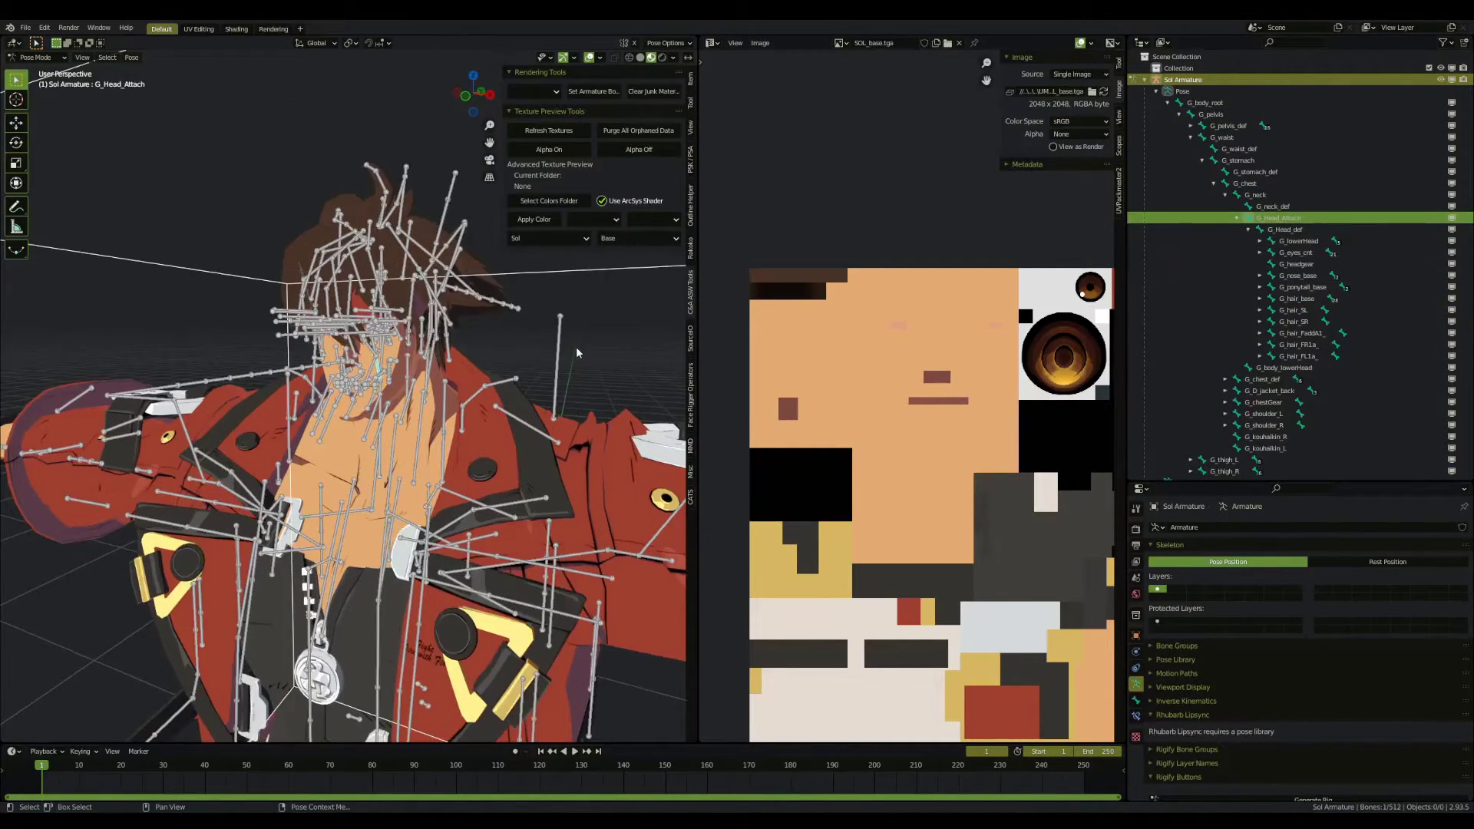
pyautogui.press('g')
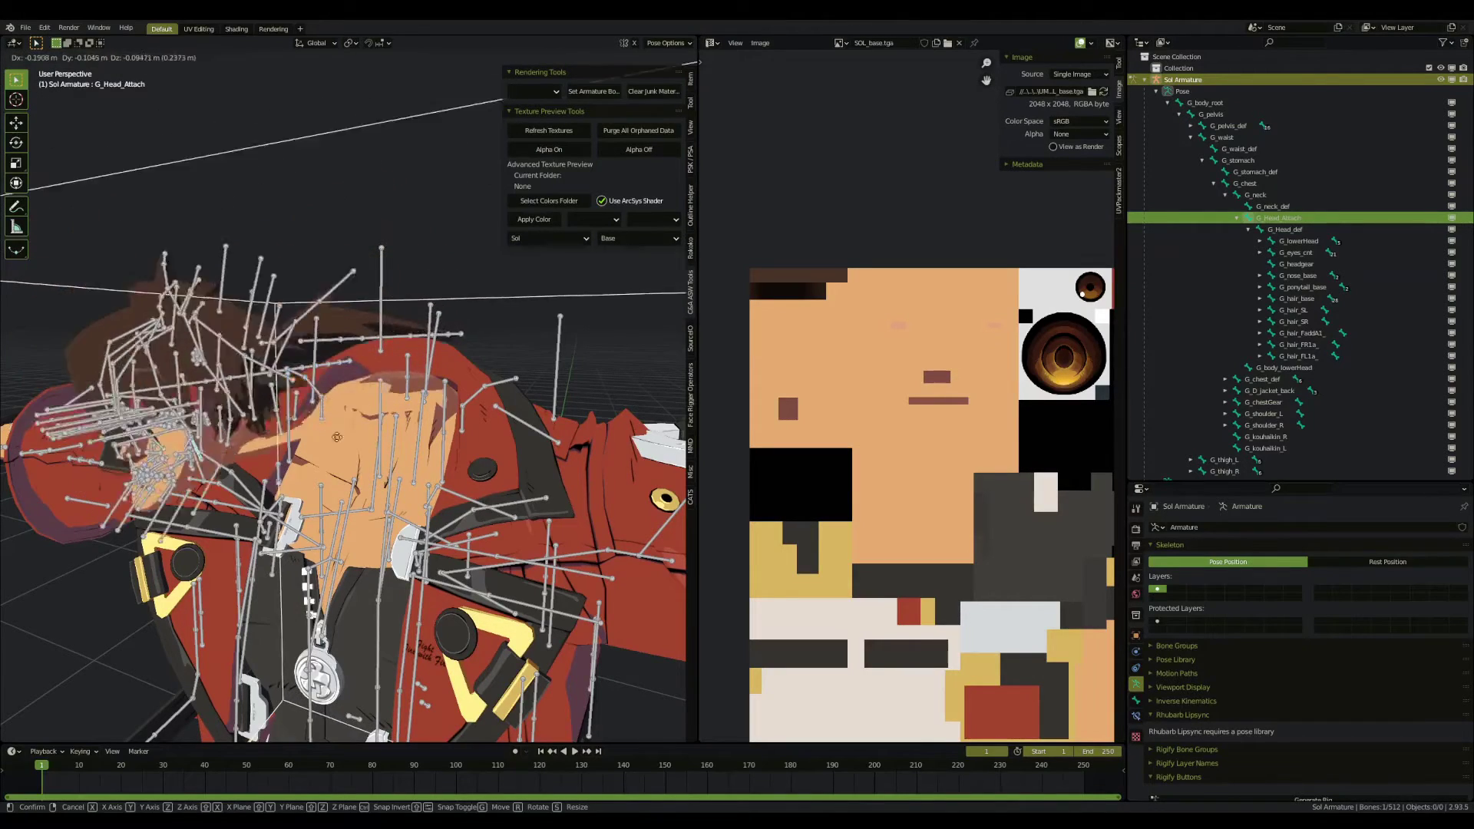
pyautogui.press('Escape')
pyautogui.click(1284, 230)
pyautogui.press('g')
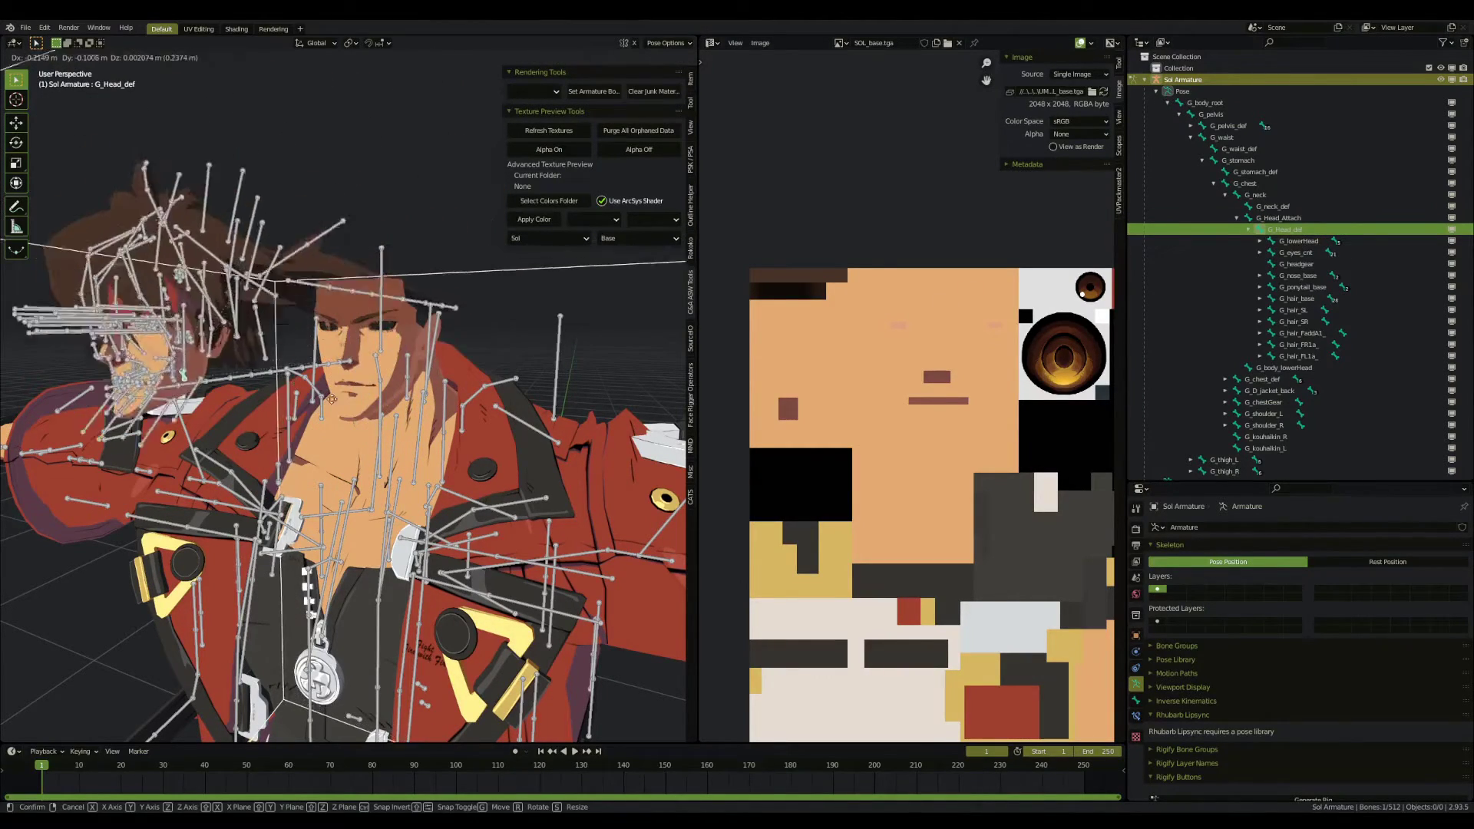
pyautogui.rightClick(575, 349)
pyautogui.press('Tab')
pyautogui.click(502, 348)
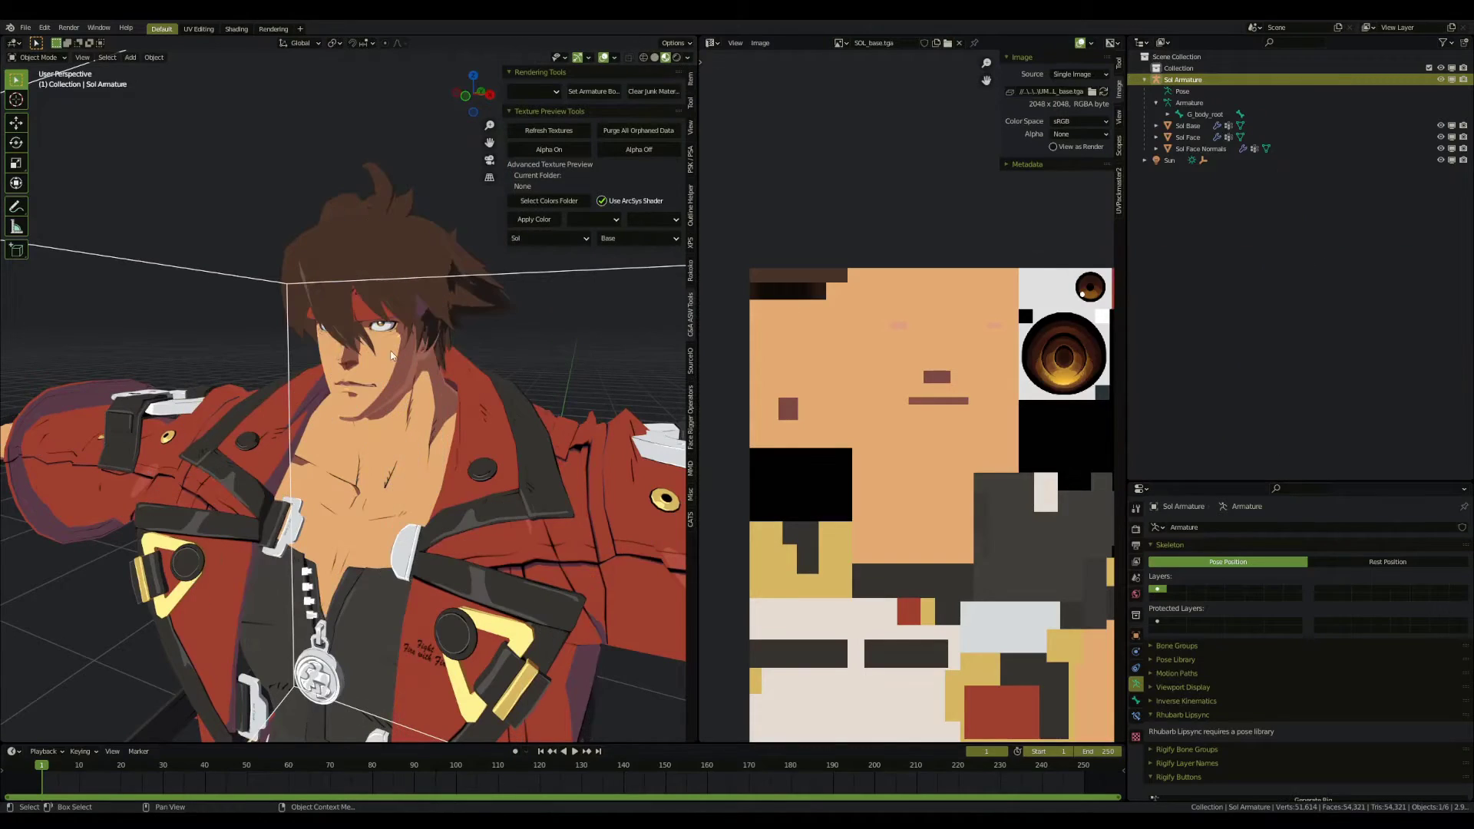
# Step: Add a Data Transfer modifier to Sol Face with Sol Face Normals as its source object
pyautogui.scroll(-1, 503, 349)
pyautogui.click(1199, 148)
pyautogui.click(1188, 138)
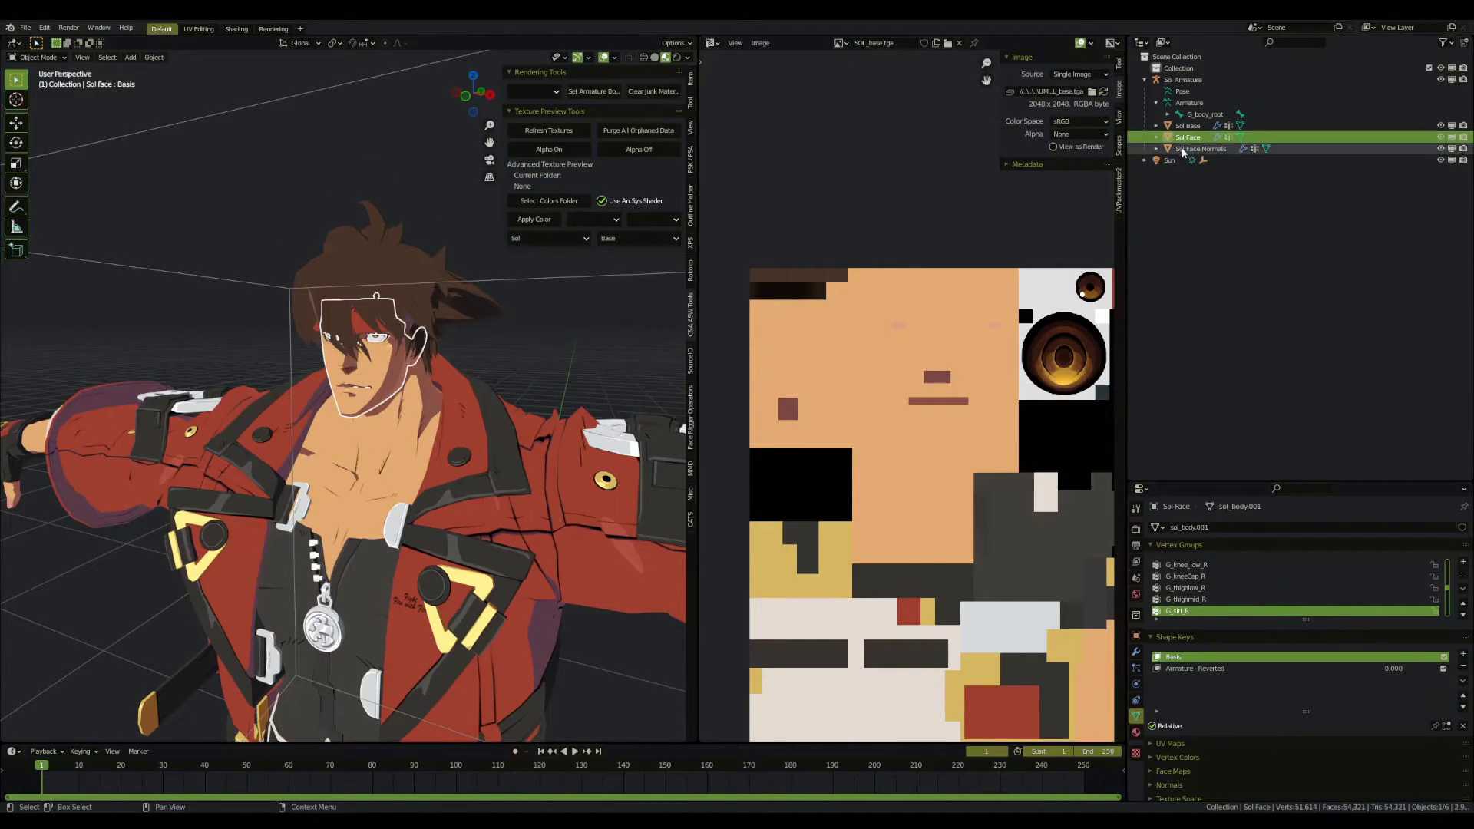
pyautogui.click(1135, 652)
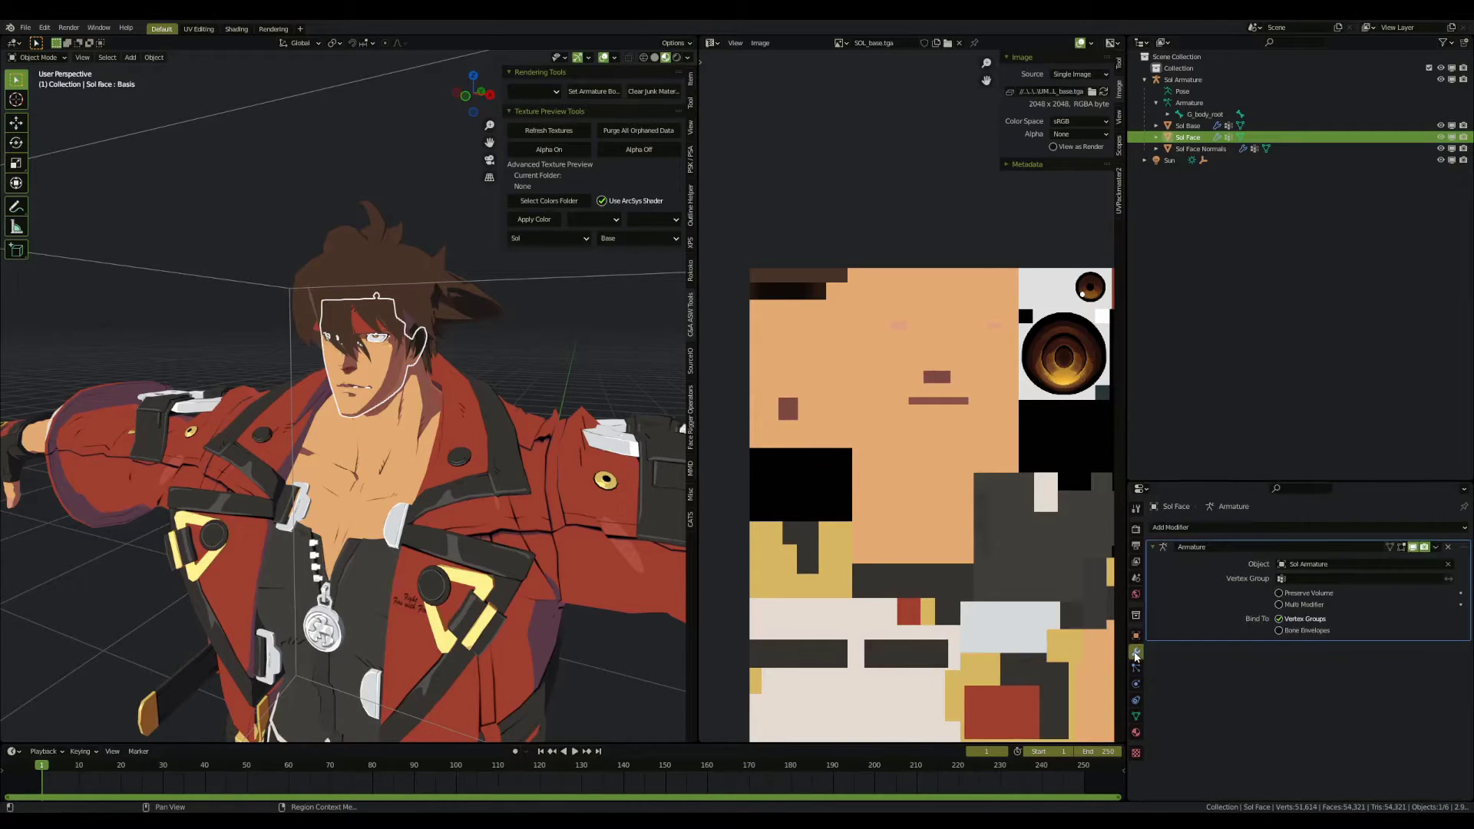
pyautogui.click(1187, 529)
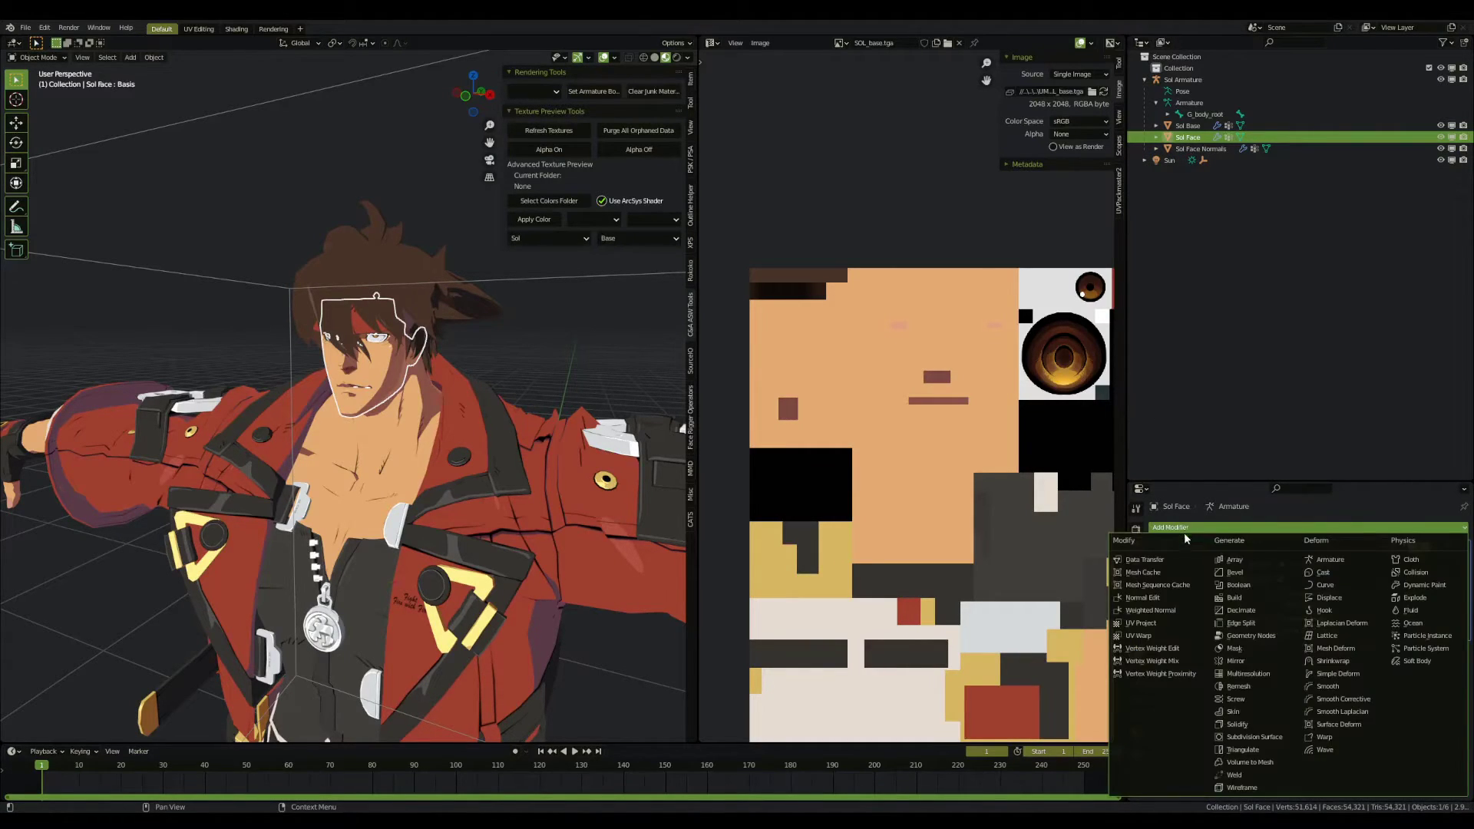
pyautogui.click(1160, 562)
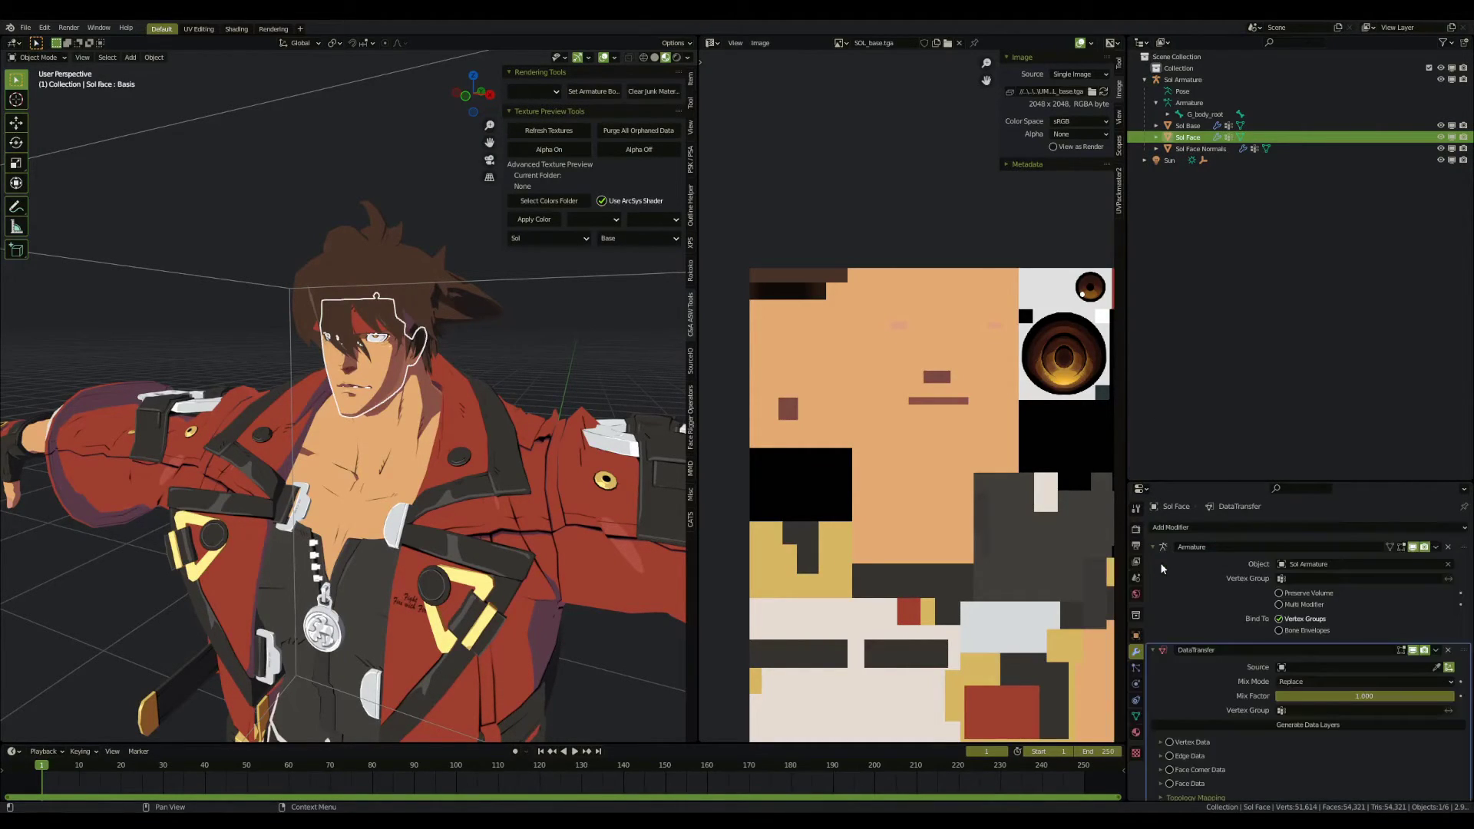
pyautogui.click(1436, 664)
pyautogui.click(1198, 149)
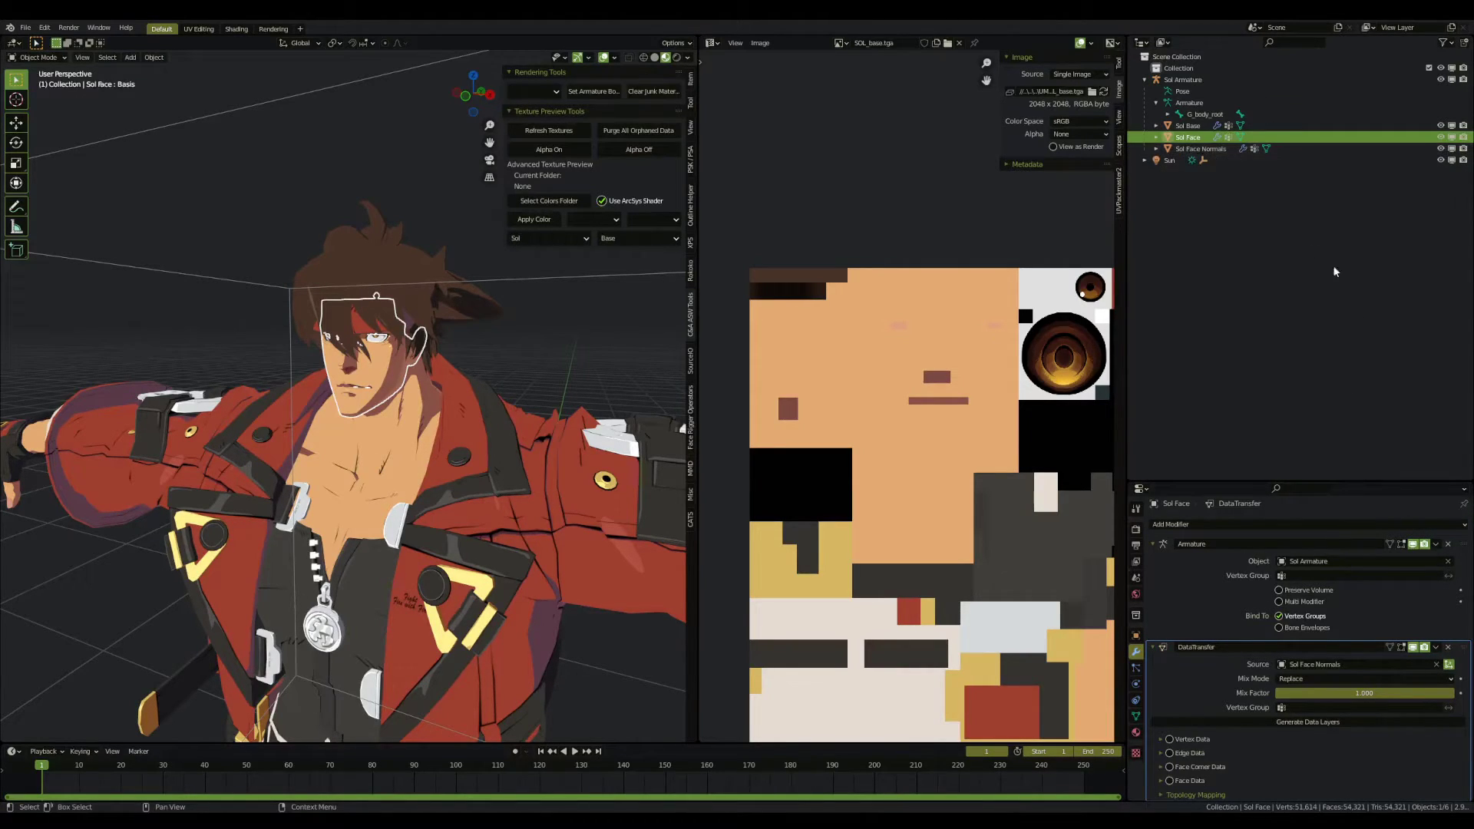
# Step: Enable Face Corner Data with Custom Normals in the Data Transfer modifier and set its mapping to Topology
pyautogui.click(1169, 767)
pyautogui.click(1161, 767)
pyautogui.scroll(-2, 1233, 729)
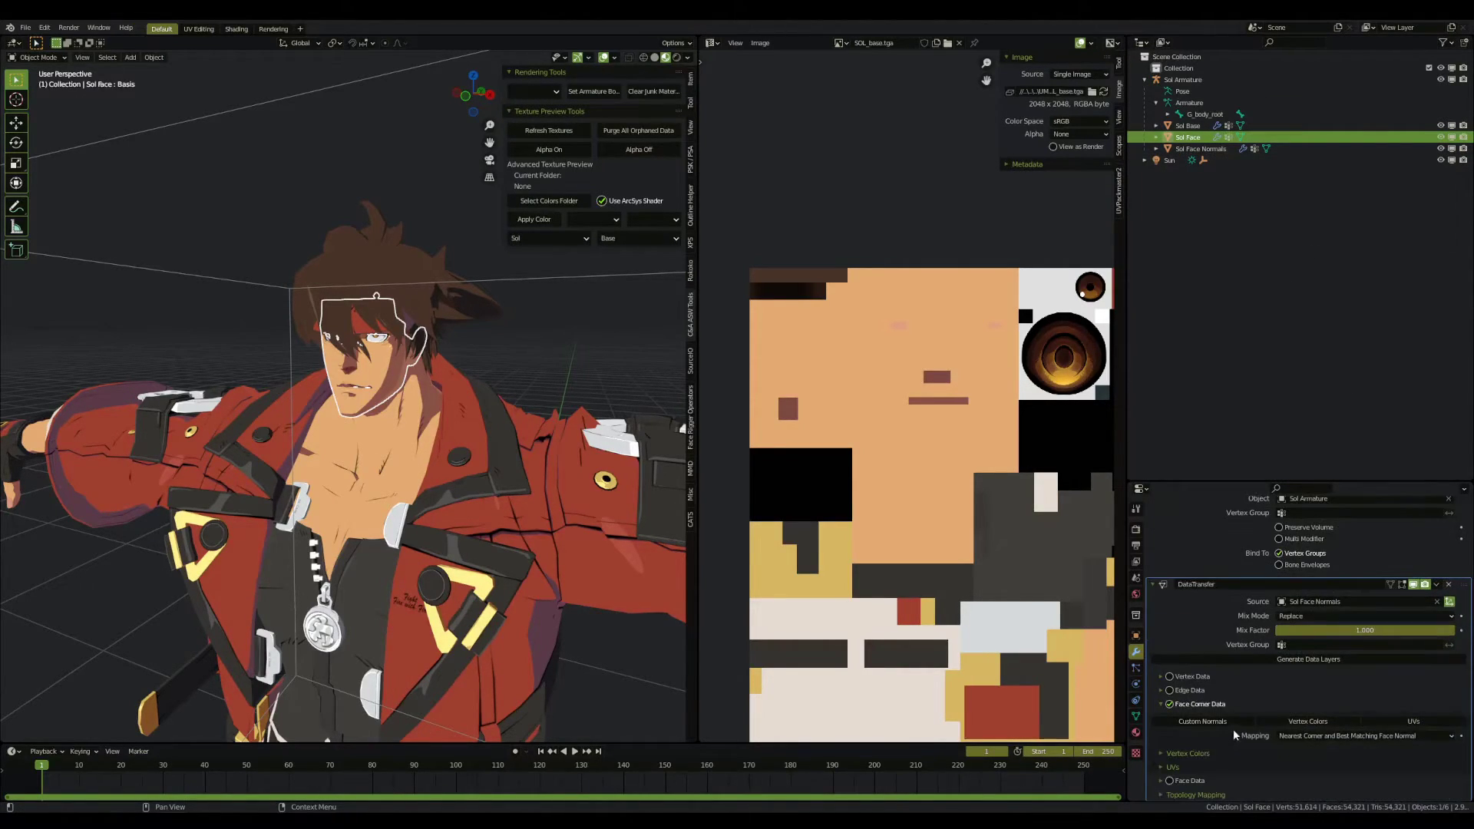
pyautogui.click(1288, 737)
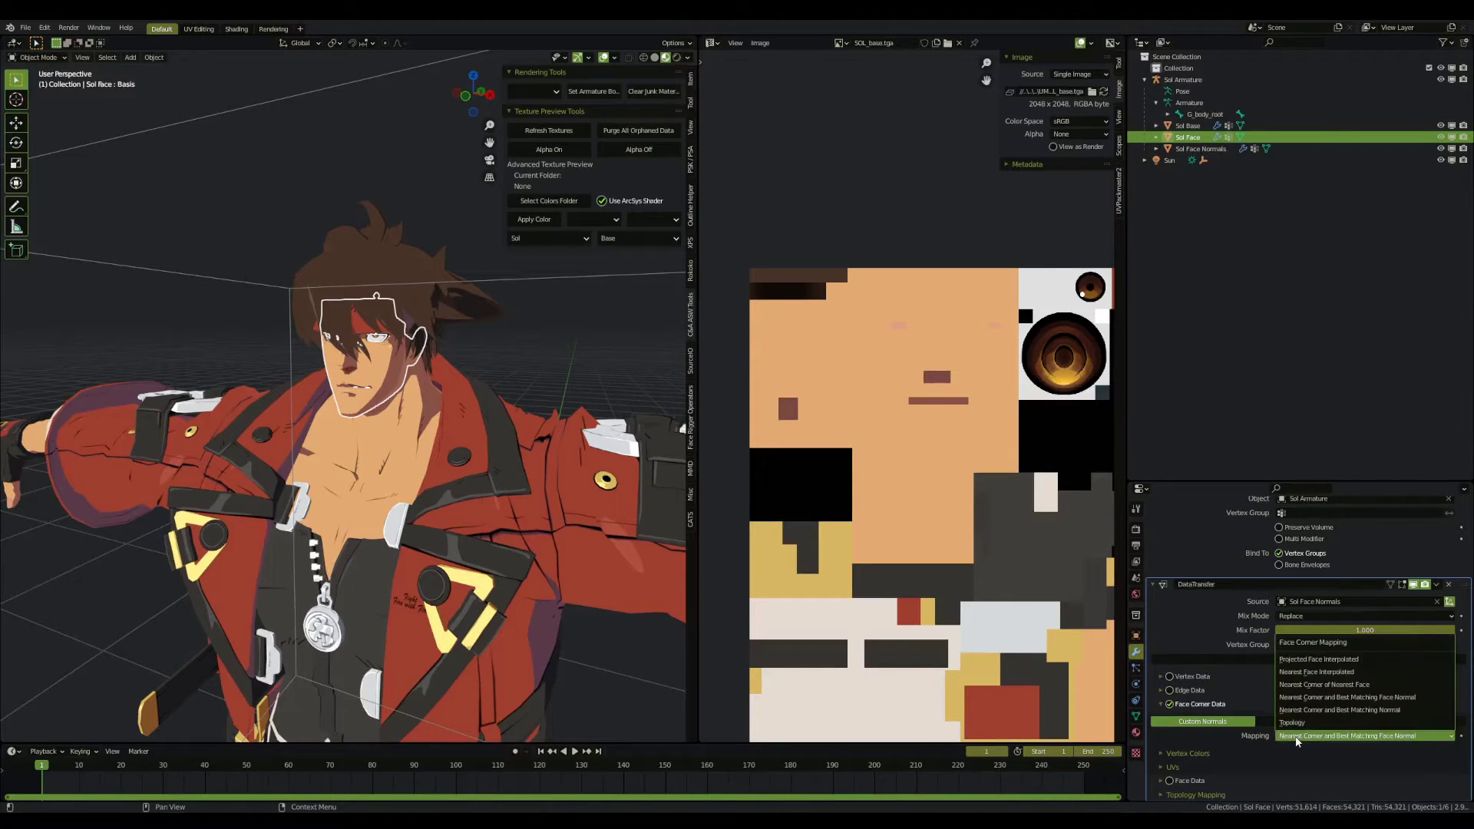
pyautogui.click(1297, 722)
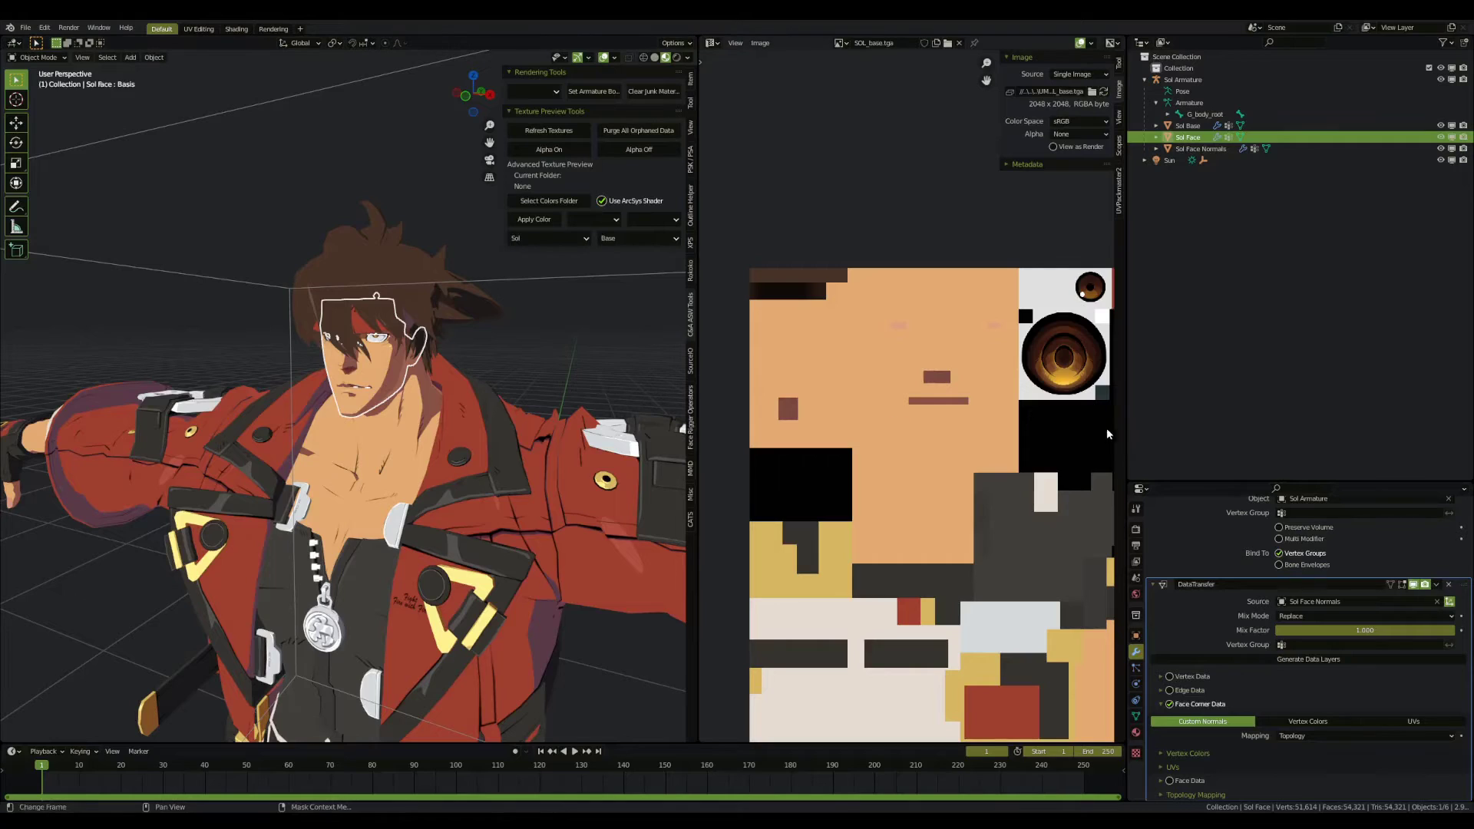
# Step: Hide Sol Face Normals from the viewport and renders, and deselect everything
pyautogui.moveTo(1199, 482); pyautogui.dragTo(1199, 575)
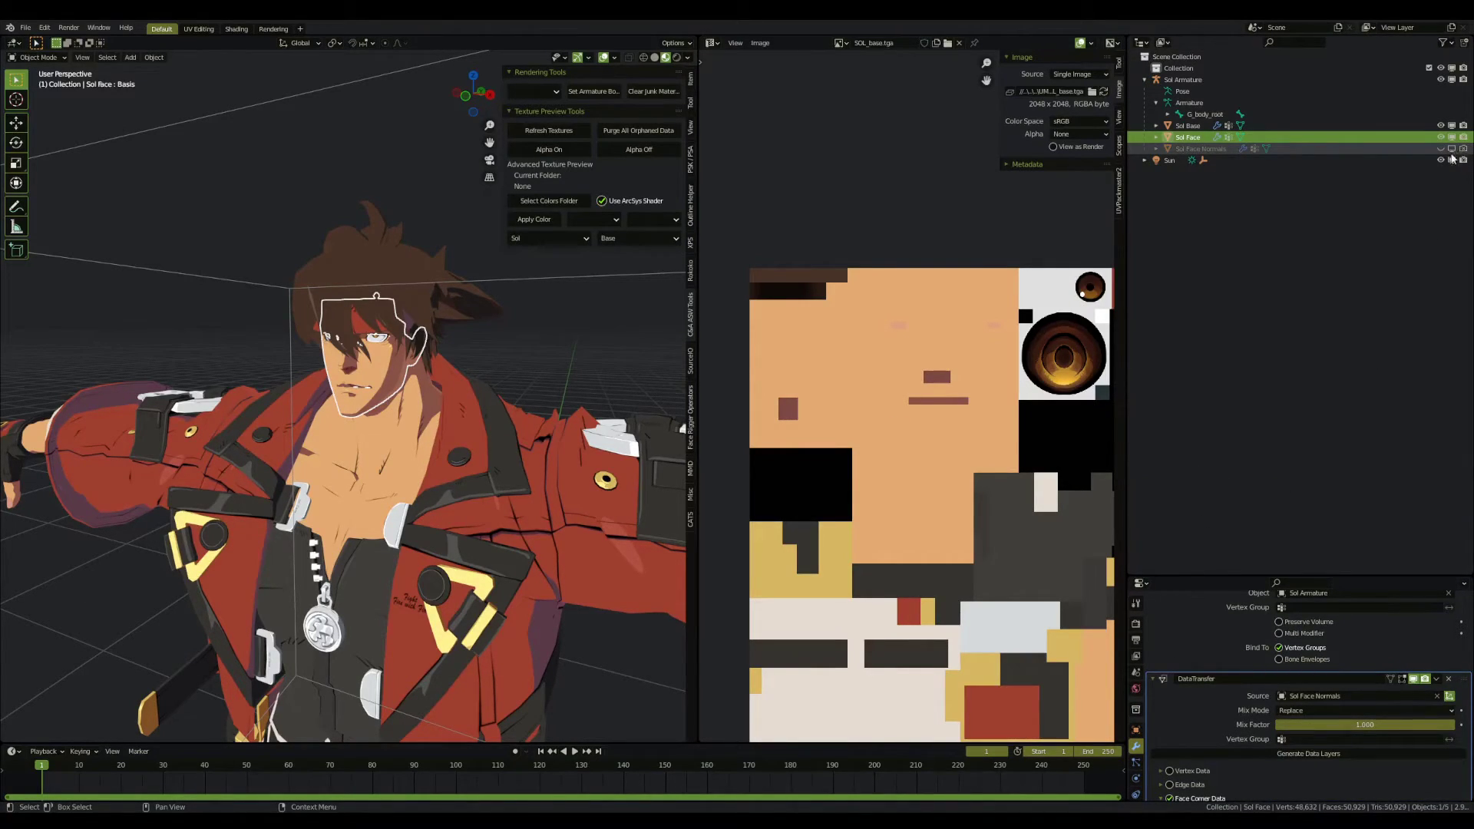
pyautogui.click(1218, 347)
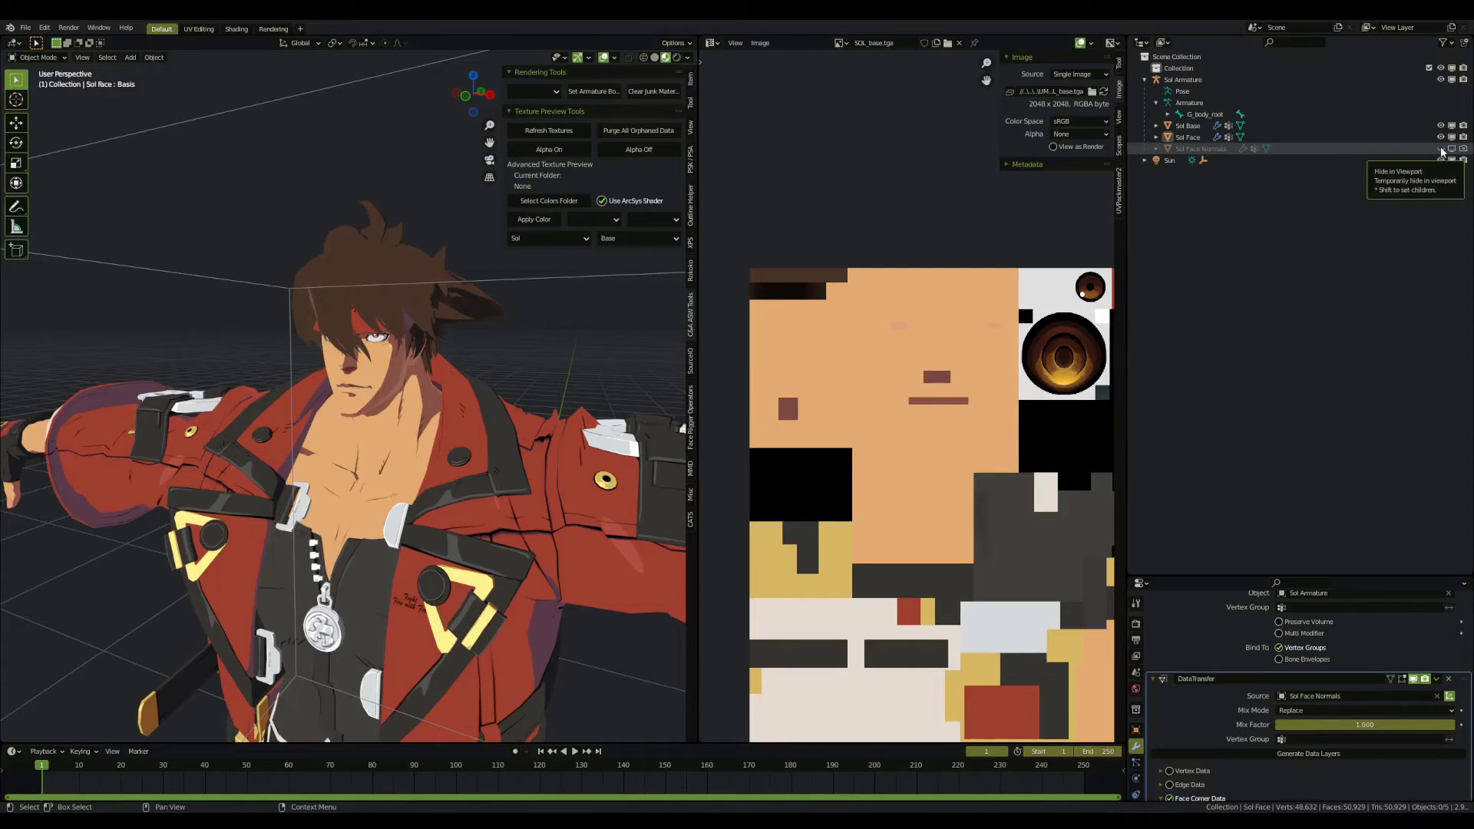
# Step: Test-move the nose bone of the armature in Pose Mode to check the face shading, cancelling the move
pyautogui.scroll(2, 336, 386)
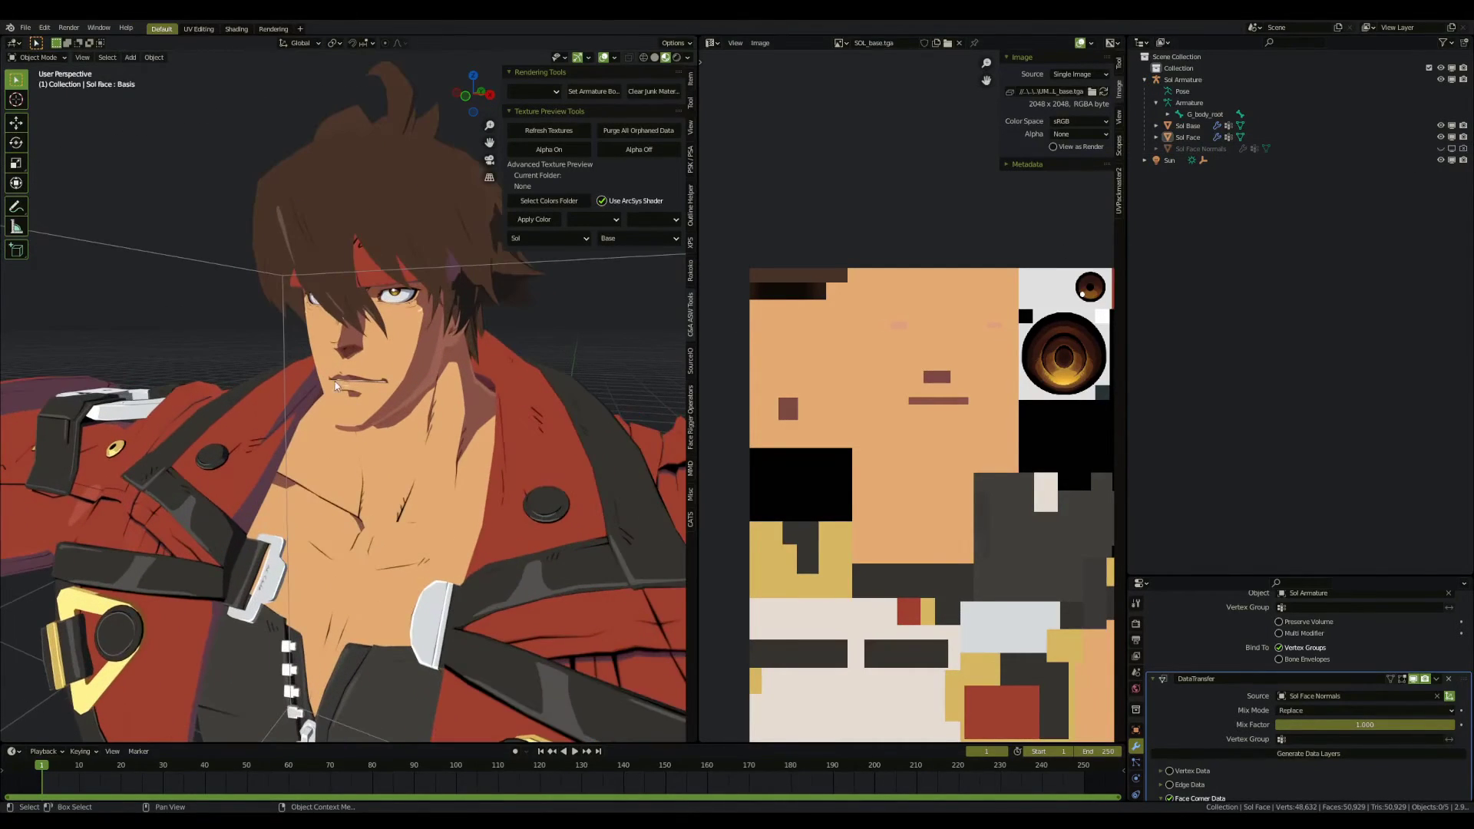
pyautogui.click(469, 269)
pyautogui.hotkey('ctrl', 'Tab')
pyautogui.scroll(2, 358, 317)
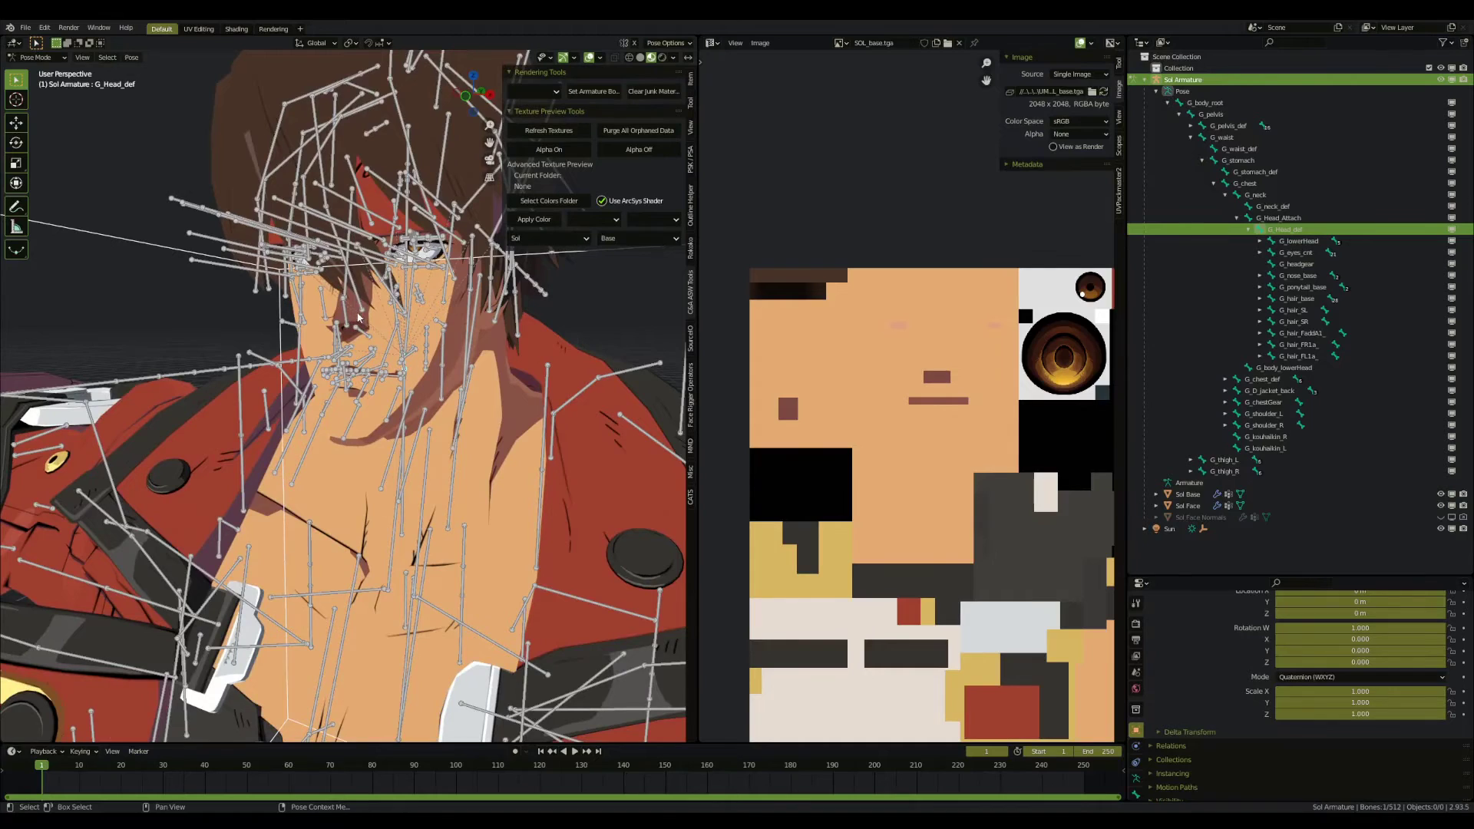
pyautogui.click(362, 307)
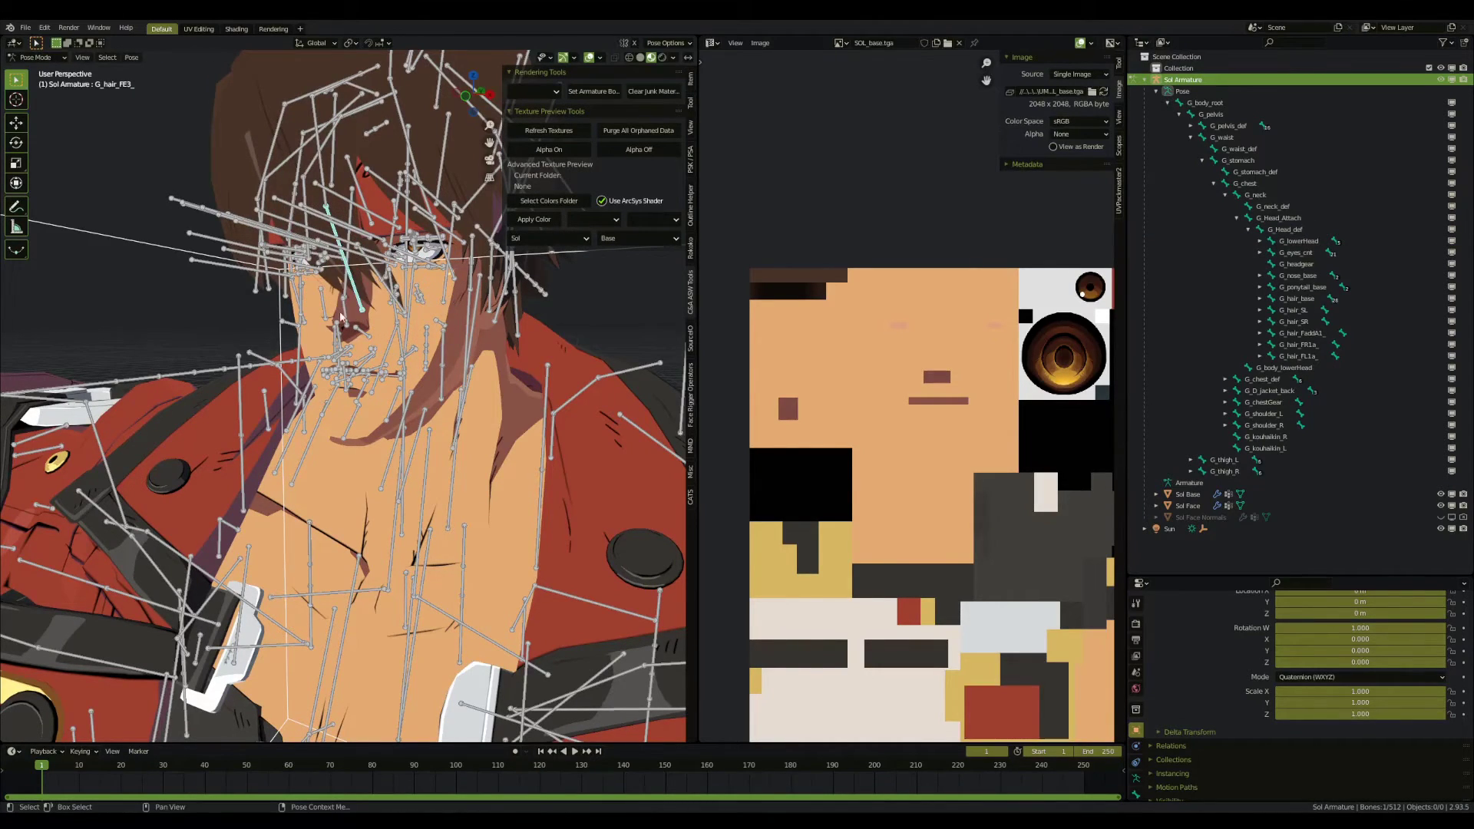
pyautogui.click(352, 329)
pyautogui.press('g')
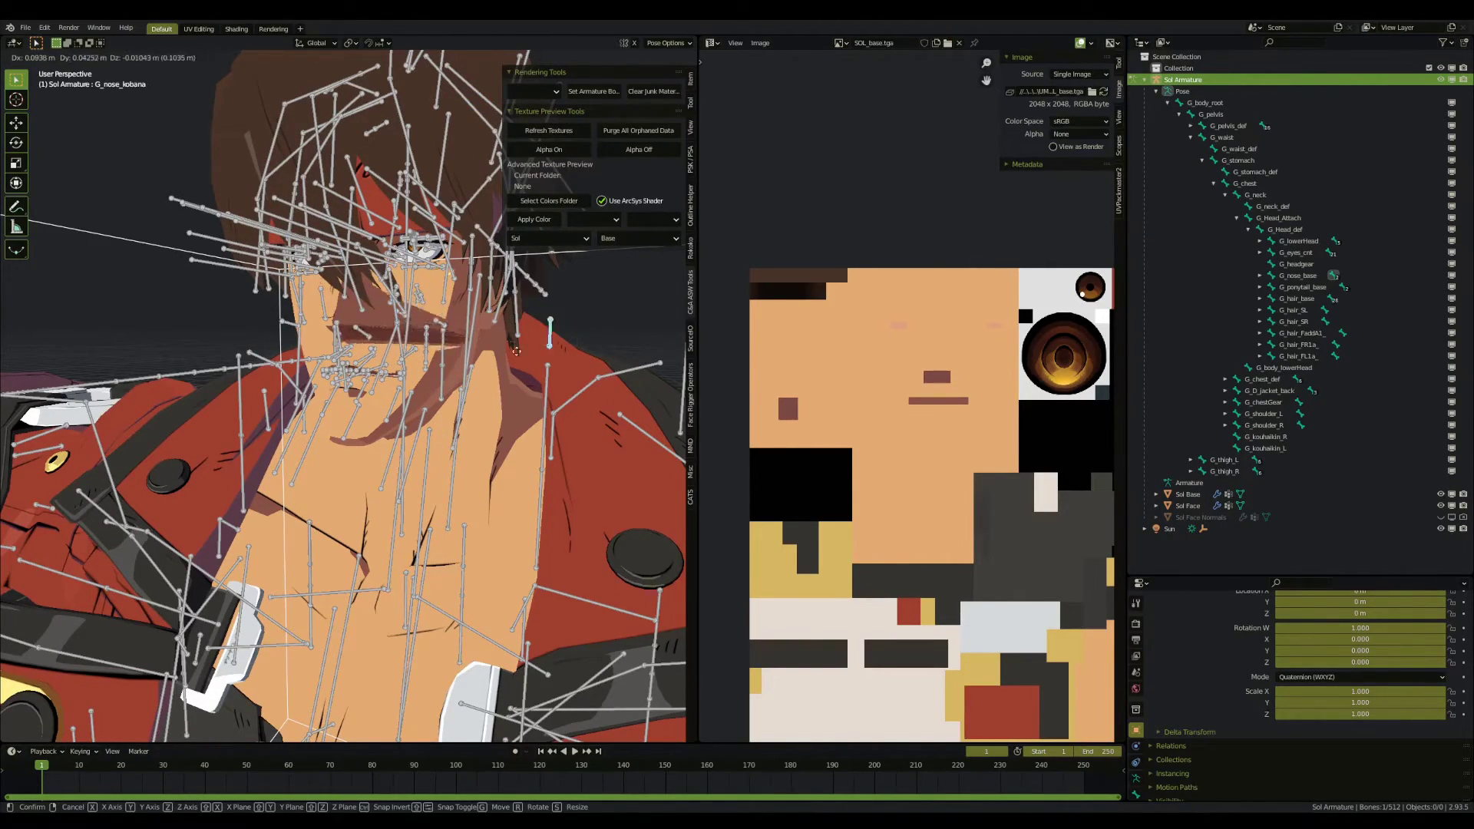
pyautogui.rightClick(335, 331)
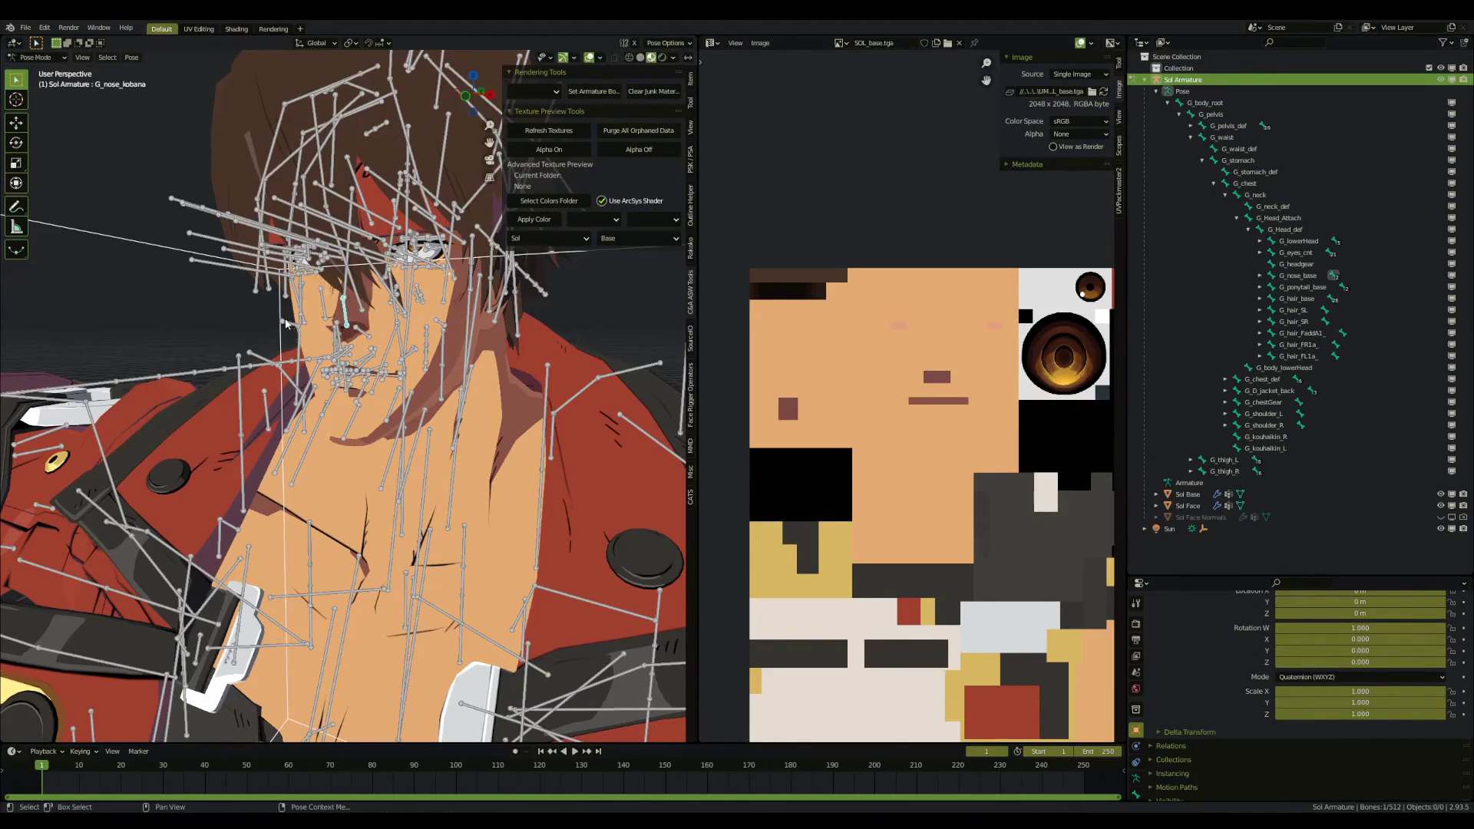
# Step: Turn off the DataTransfer modifier's viewport display on Sol Face, and undo back to the armature's Pose Mode
pyautogui.scroll(-2, 1137, 750)
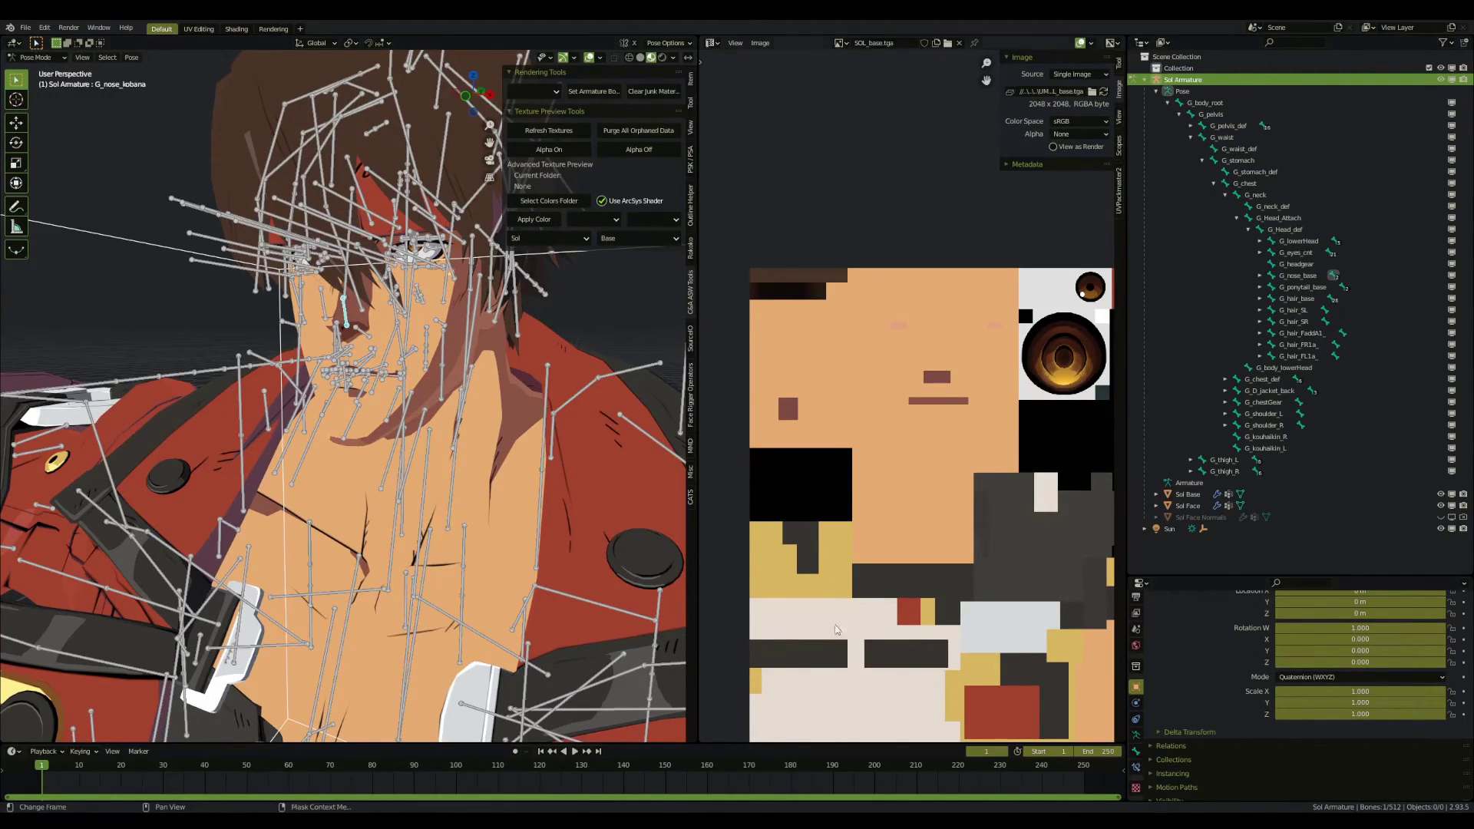
pyautogui.hotkey('ctrl', 'Tab')
pyautogui.click(424, 346)
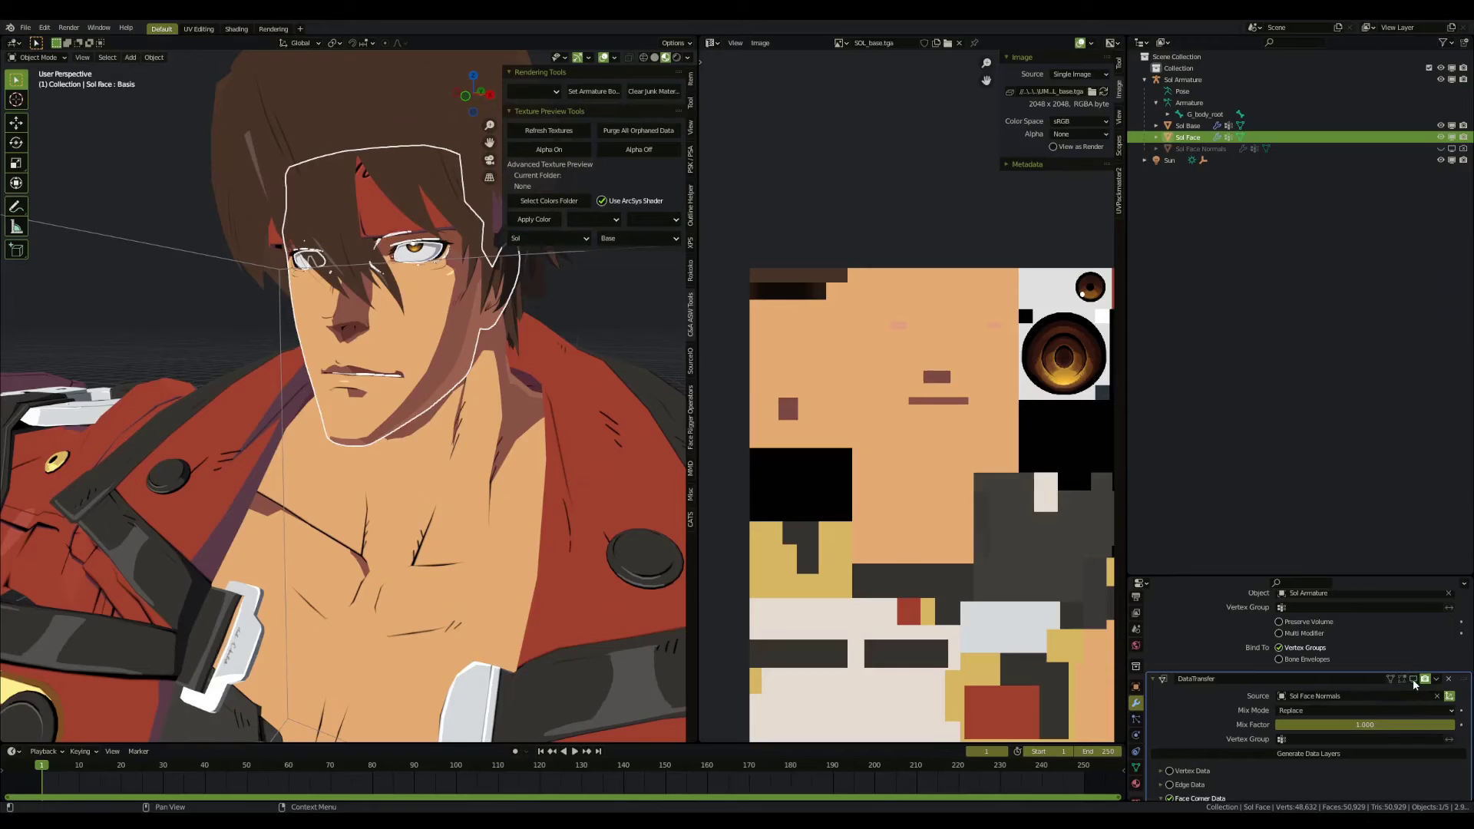
pyautogui.hotkey('ctrl', 'z')
pyautogui.hotkey('ctrl', 'z')
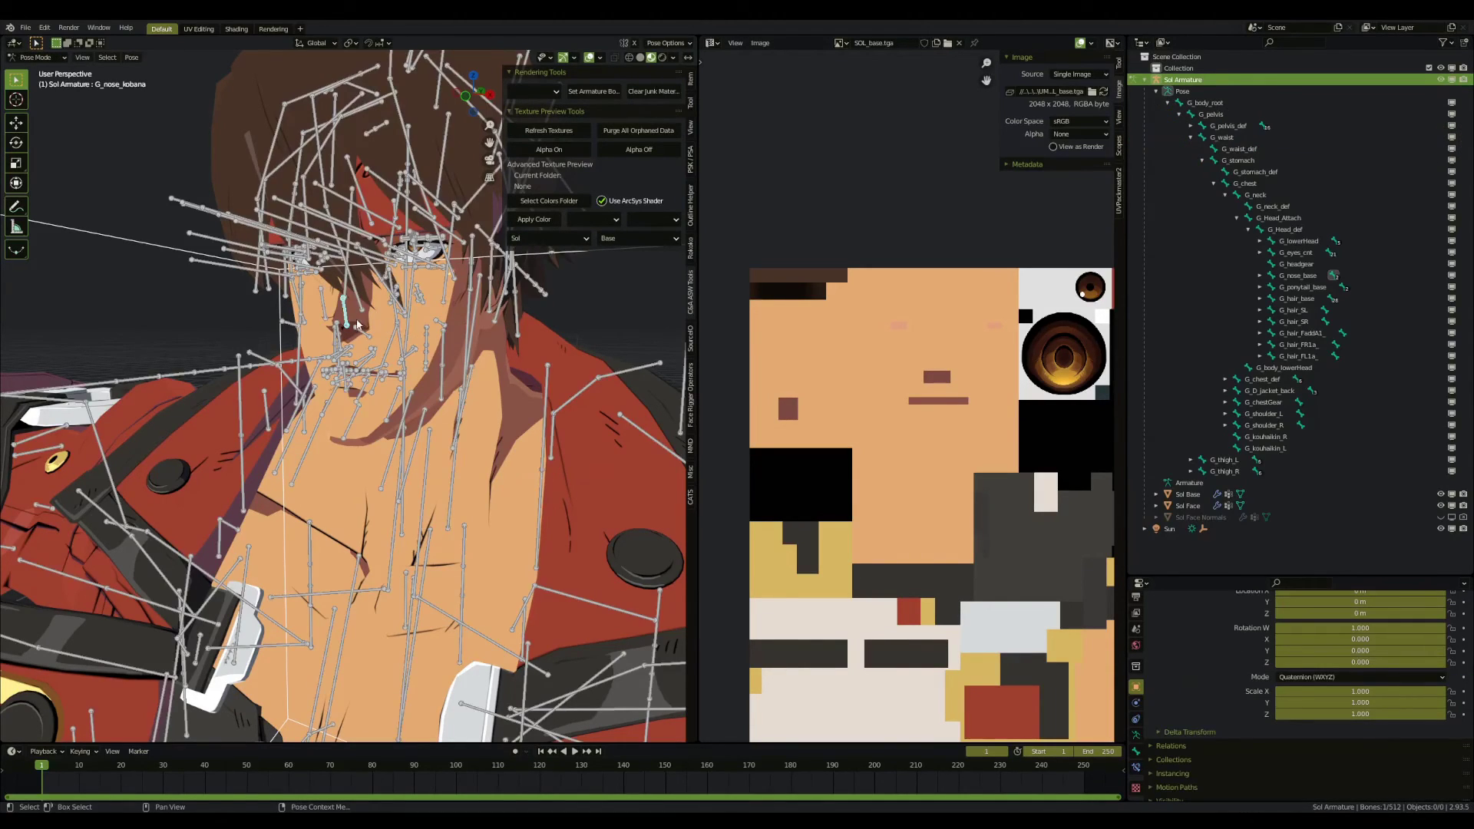
# Step: Test-move the selected nose bone slightly to recheck the shading, cancel the move, and return to Object Mode
pyautogui.press('g')
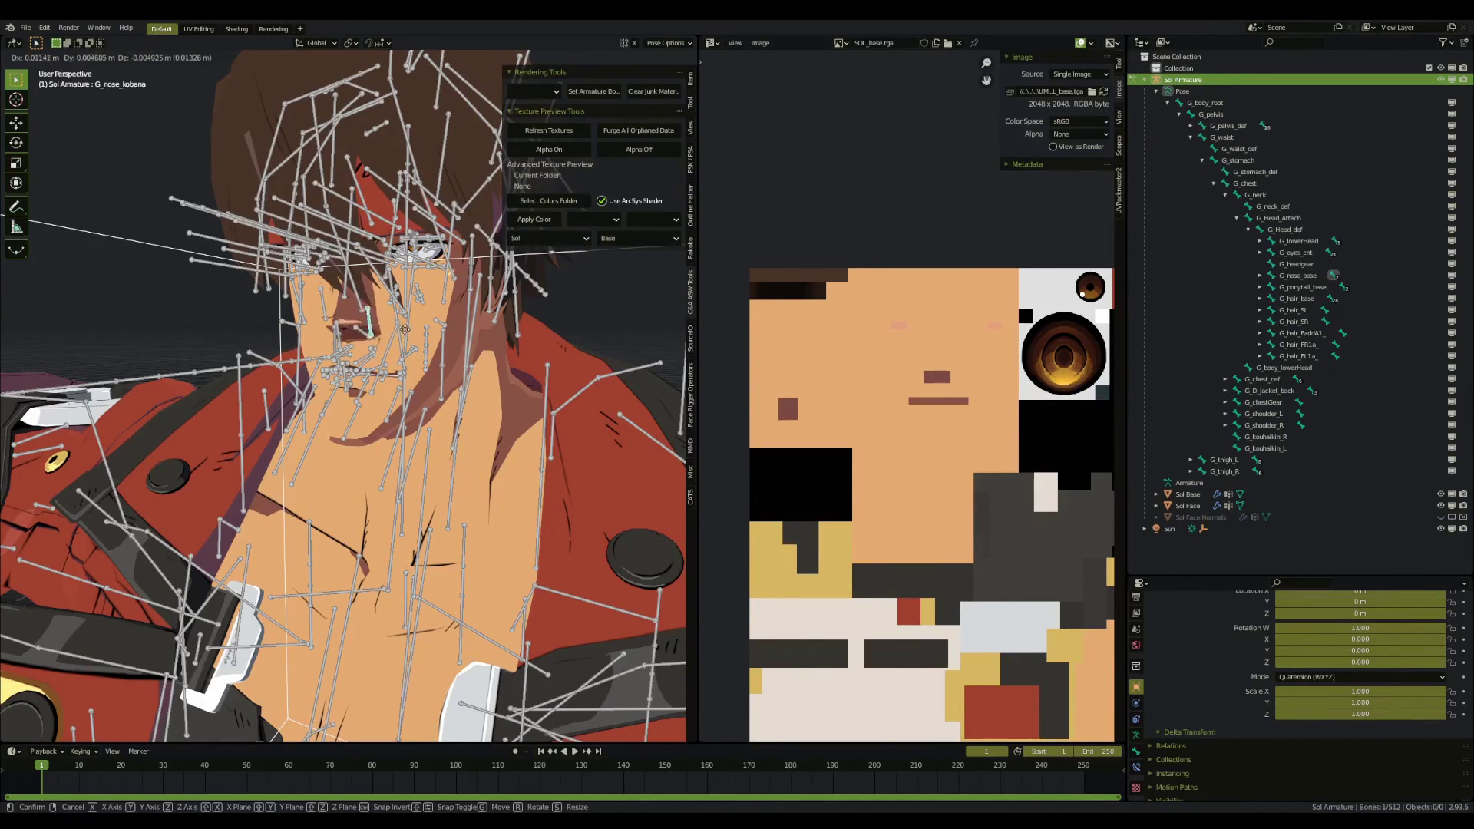
pyautogui.click(382, 330)
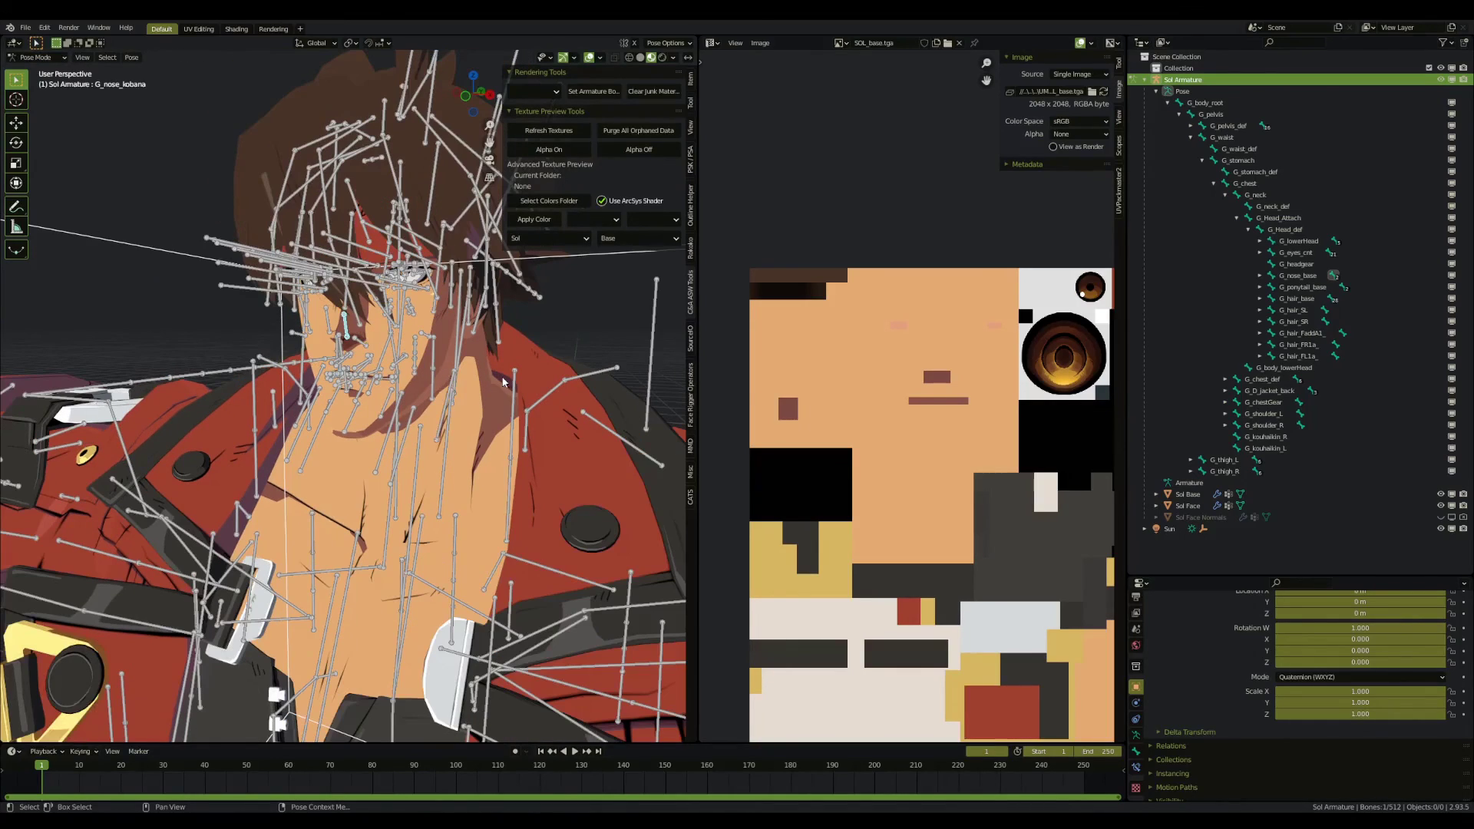
pyautogui.hotkey('ctrl', 'Tab')
pyautogui.scroll(-4, 535, 394)
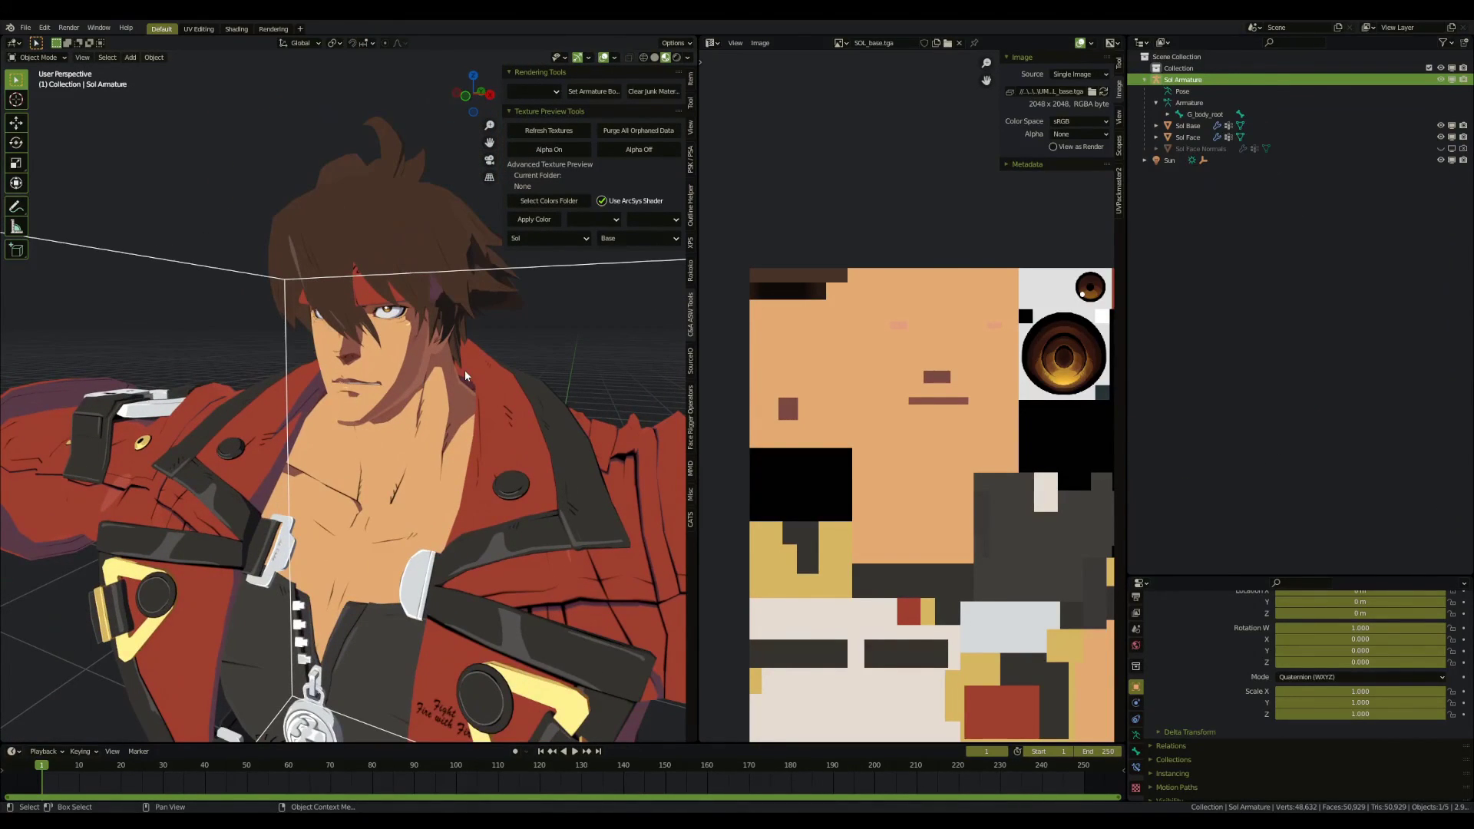